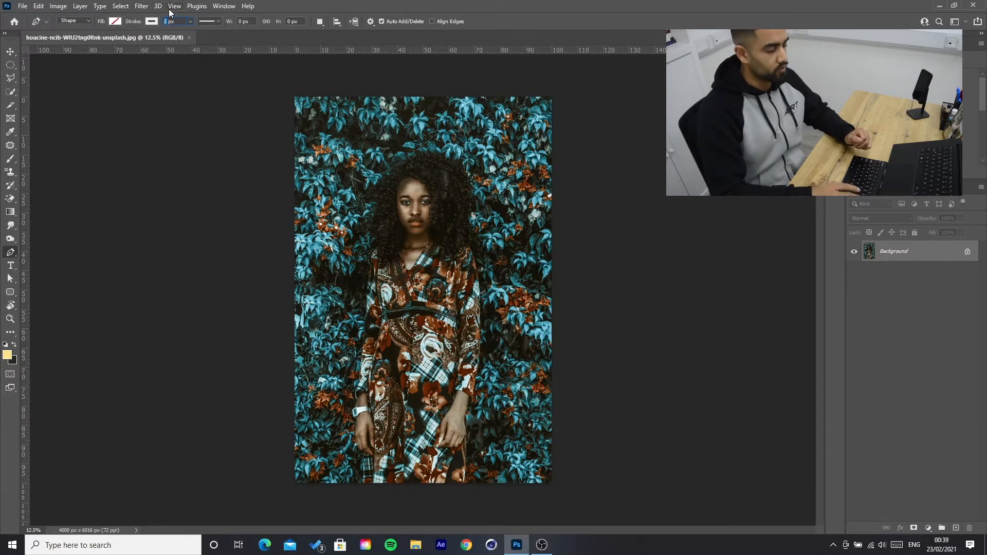
# Step: Set the stroke width of the Pen tool's shape to 0 px
pyautogui.write('0')
pyautogui.press('Return')
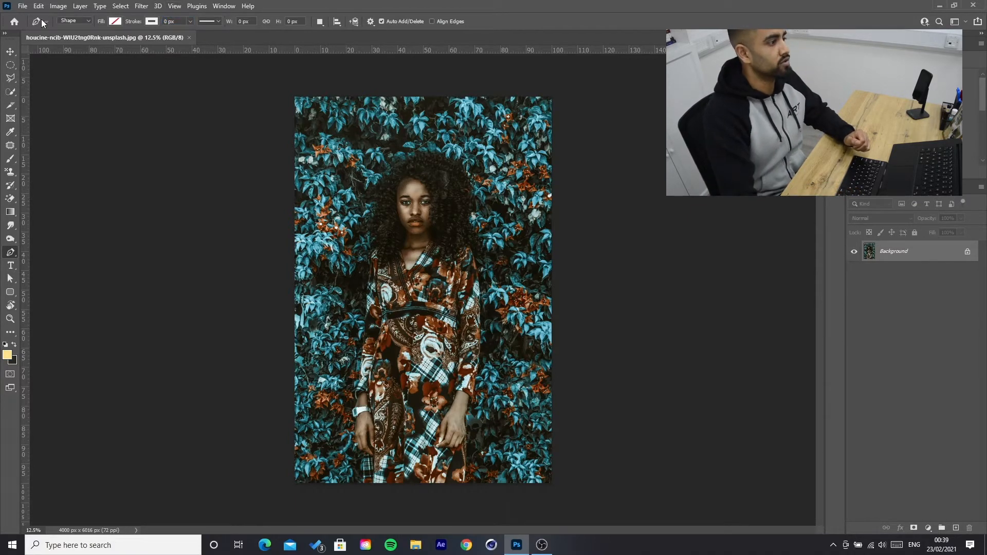
# Step: Start a Pen outline at the photo's lower edge where the dress's left side begins, and trace up the skirt edge to the fingers
pyautogui.hotkey('ctrl', '+')
pyautogui.hotkey('ctrl', '+')
pyautogui.hotkey('ctrl', '+')
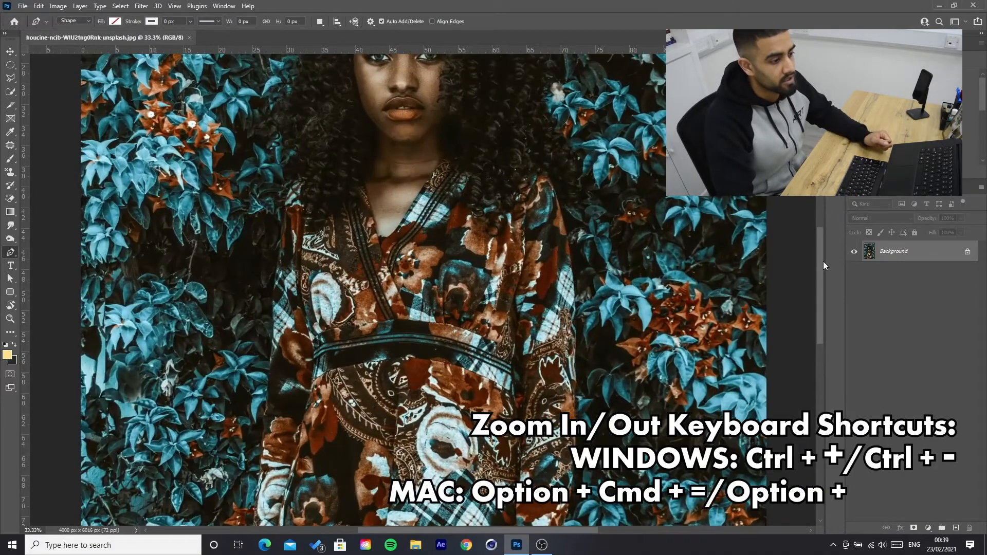
pyautogui.scroll(10, 820, 213)
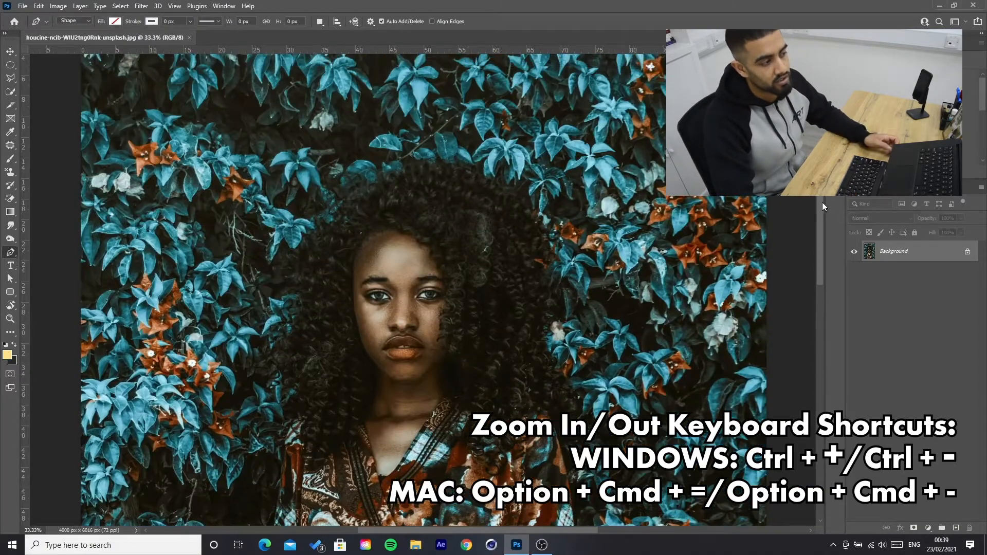
pyautogui.moveTo(823, 202); pyautogui.dragTo(826, 380)
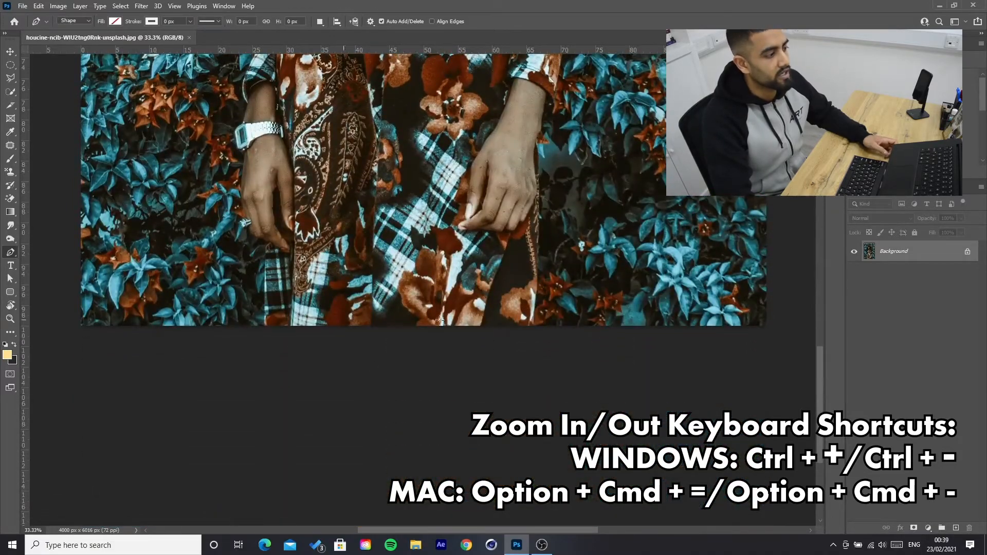
pyautogui.scroll(5, 272, 332)
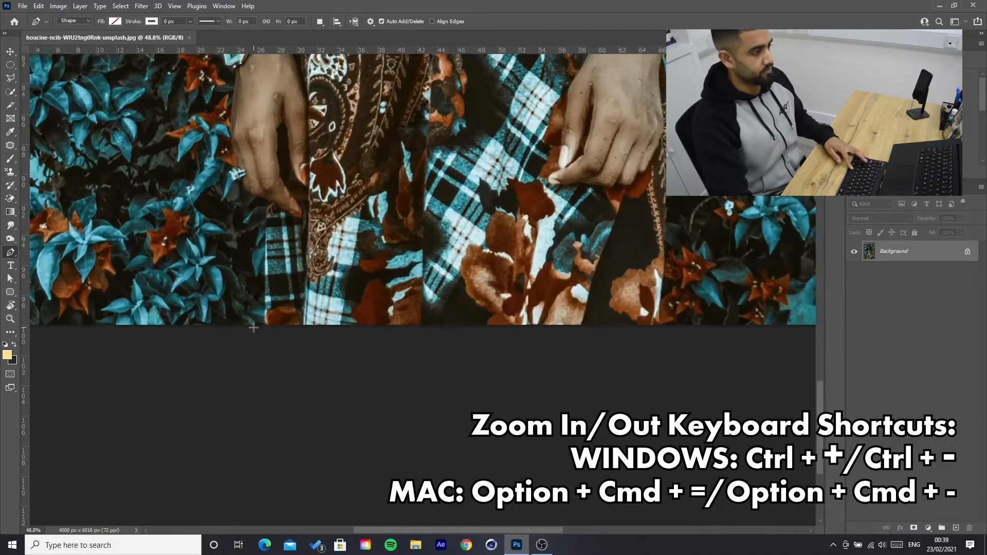
pyautogui.scroll(2, 258, 330)
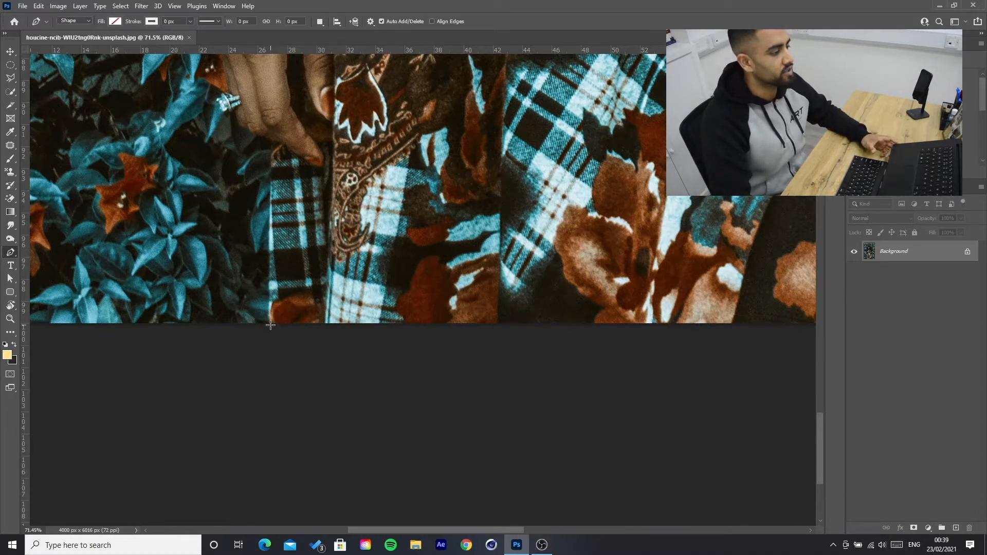
pyautogui.click(270, 327)
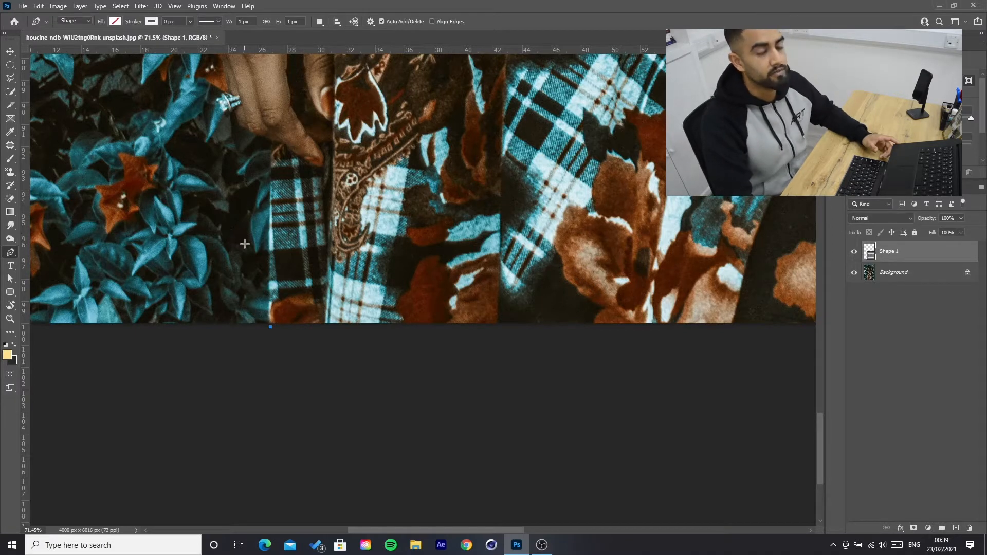
pyautogui.moveTo(270, 216); pyautogui.dragTo(278, 145)
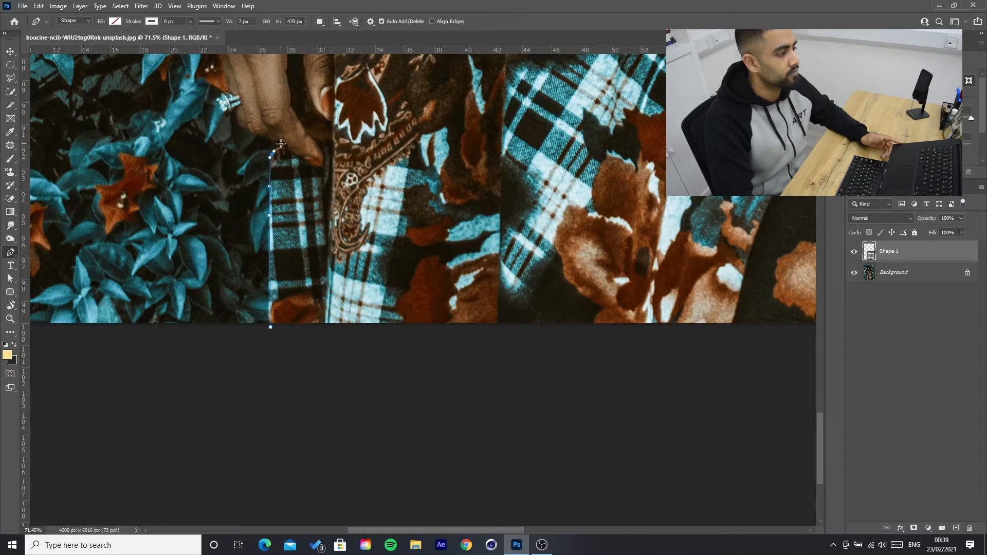
pyautogui.click(283, 143)
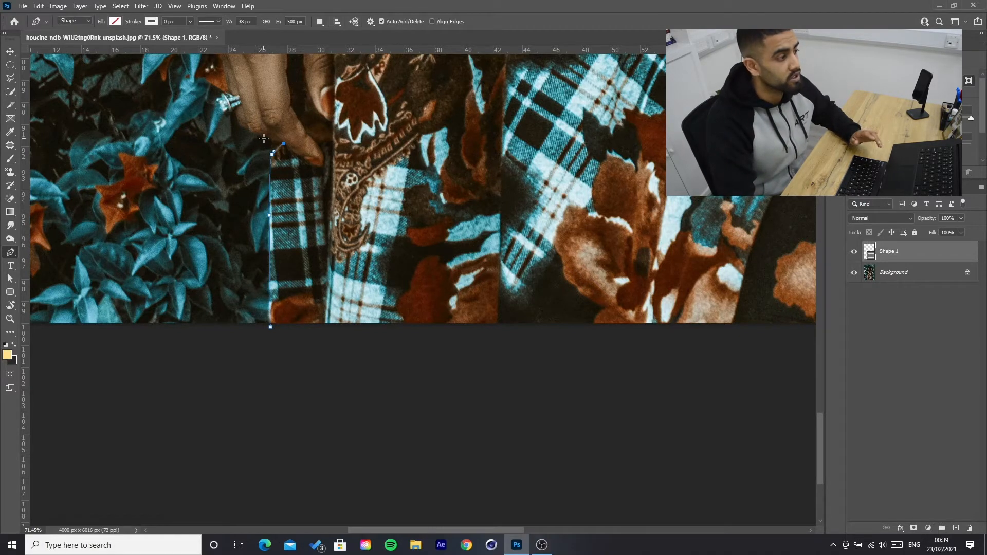
pyautogui.click(284, 143)
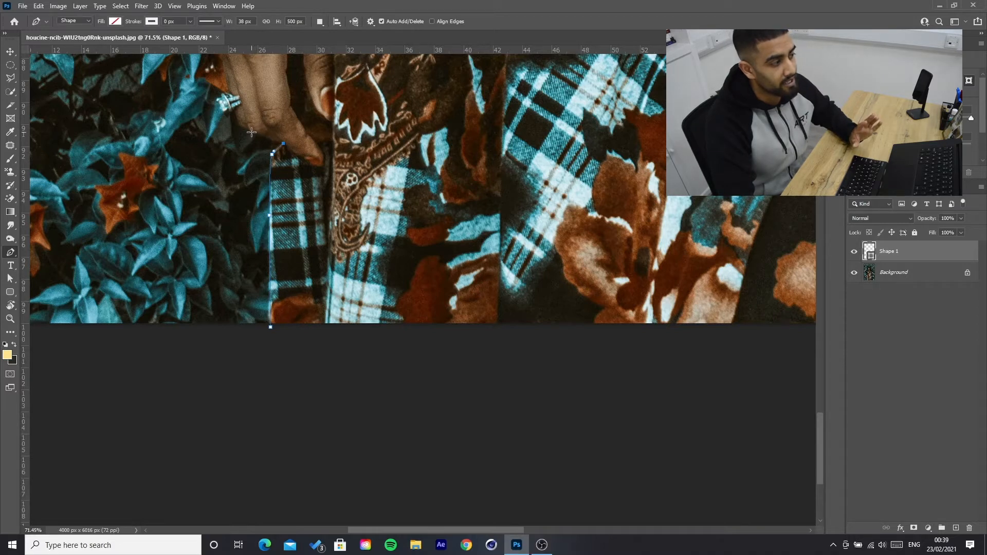
# Step: Continue the outline around the fingertips and ring, then up the outer edge of the hand to the wristwatch
pyautogui.moveTo(252, 132)
pyautogui.mouseDown()
pyautogui.moveTo(256, 107)
pyautogui.moveTo(239, 150)
pyautogui.moveTo(244, 135)
pyautogui.mouseUp()
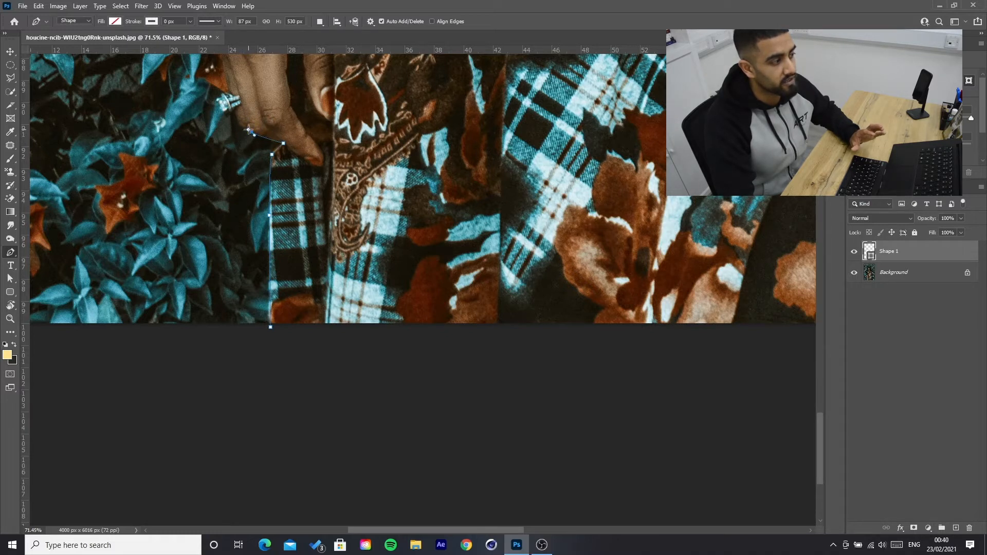
pyautogui.moveTo(240, 127); pyautogui.dragTo(236, 119)
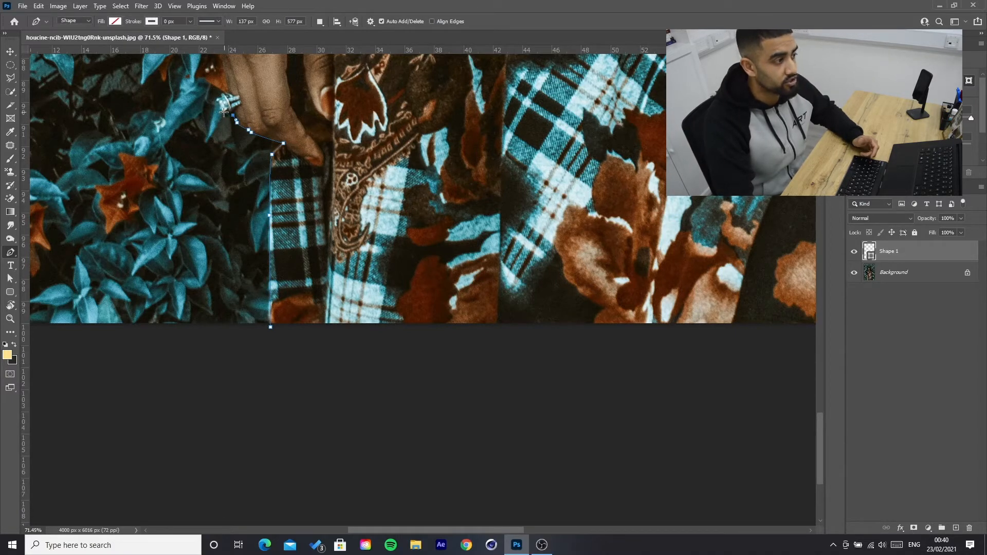
pyautogui.moveTo(224, 112); pyautogui.dragTo(220, 111)
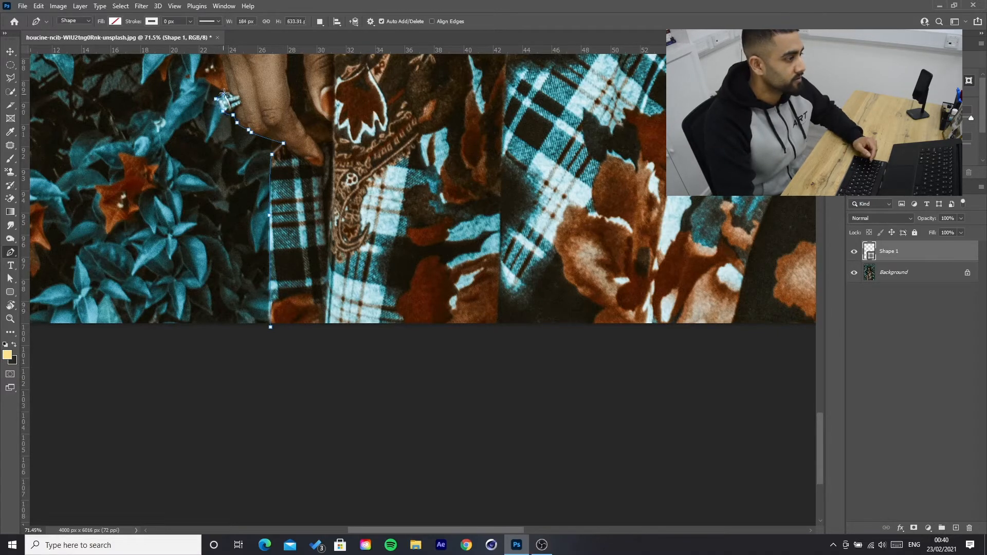
pyautogui.scroll(4, 230, 93)
pyautogui.moveTo(217, 233); pyautogui.dragTo(218, 221)
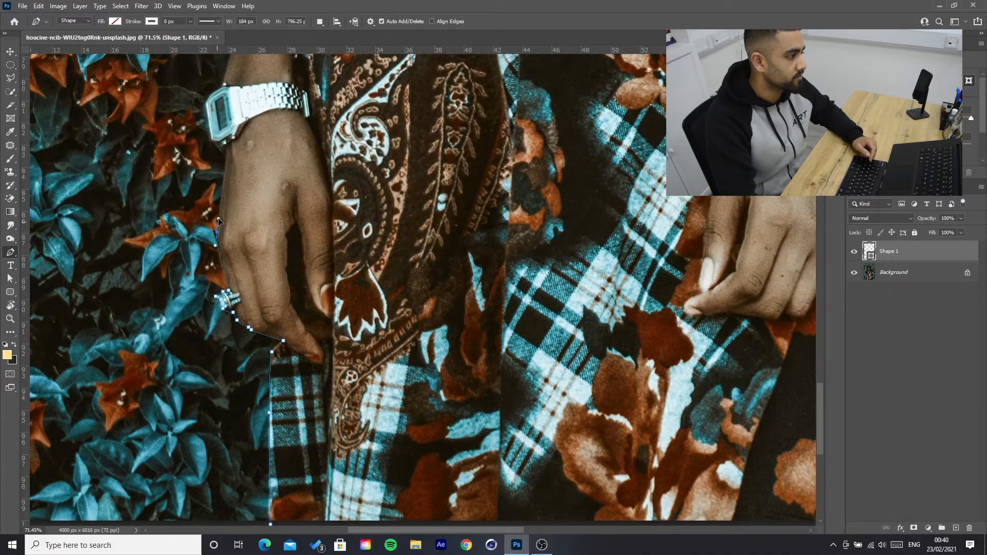
pyautogui.moveTo(224, 168); pyautogui.dragTo(225, 153)
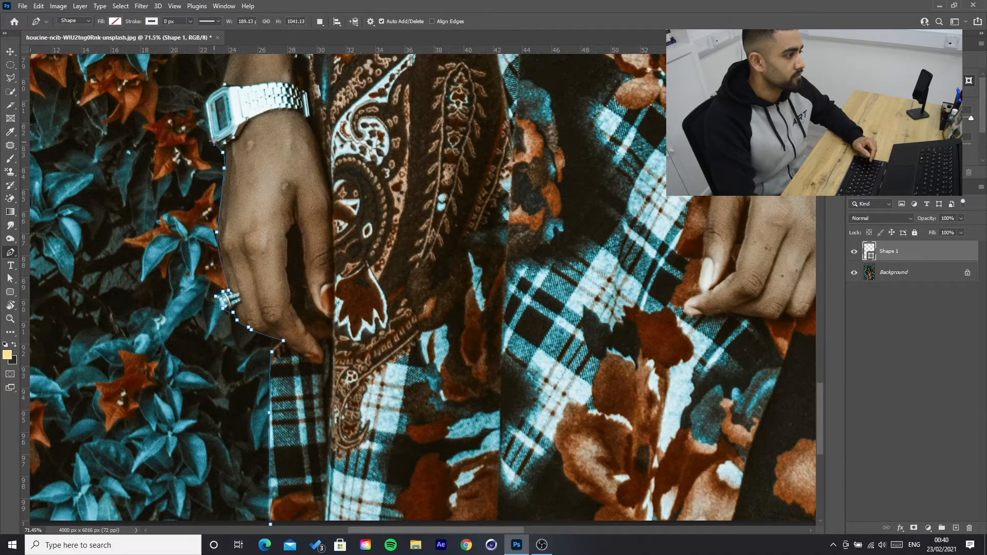
# Step: Trace the outline around the wristwatch, along the forearm and cuff, and onto the lower sleeve
pyautogui.moveTo(204, 102); pyautogui.dragTo(209, 92)
pyautogui.click(221, 87)
pyautogui.scroll(3, 226, 138)
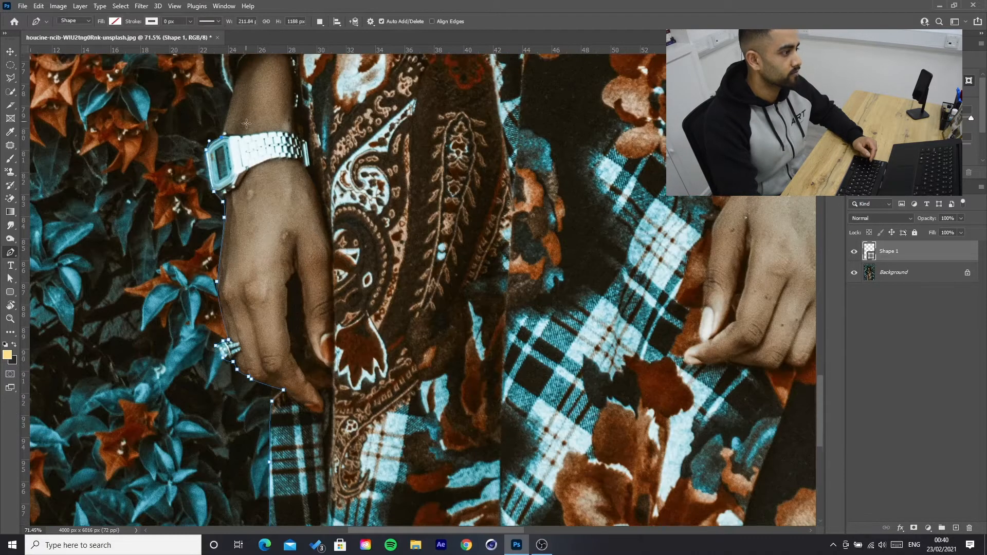
pyautogui.scroll(3, 227, 155)
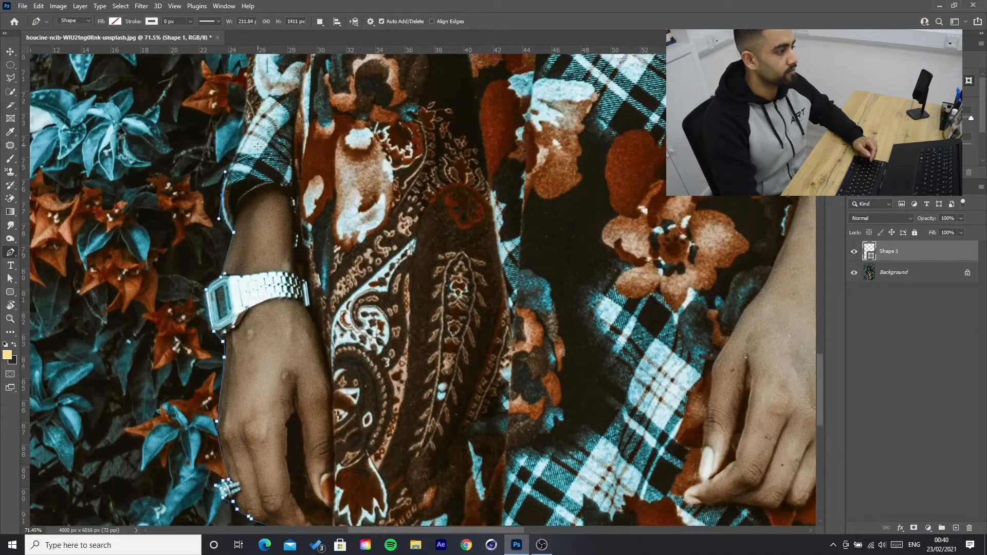
pyautogui.click(243, 212)
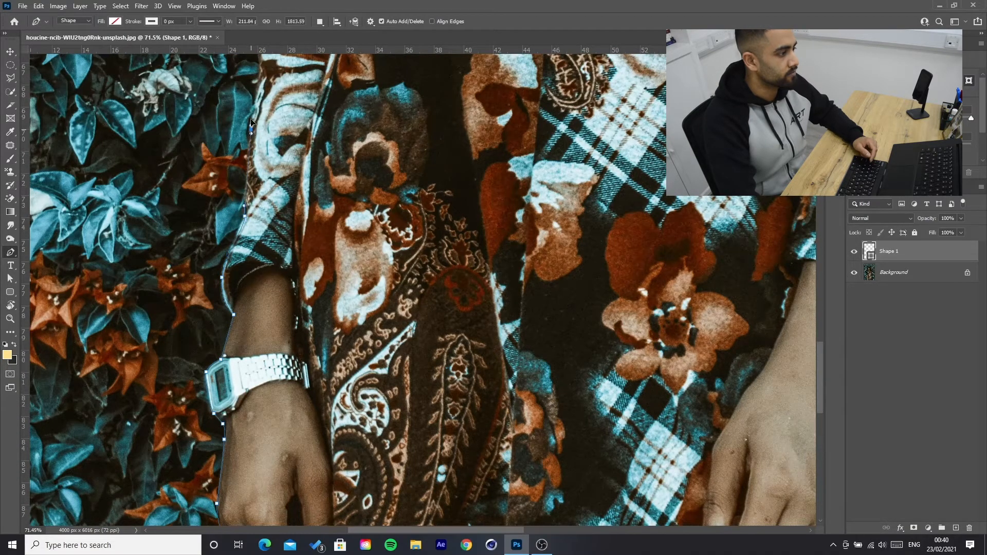
pyautogui.scroll(3, 254, 154)
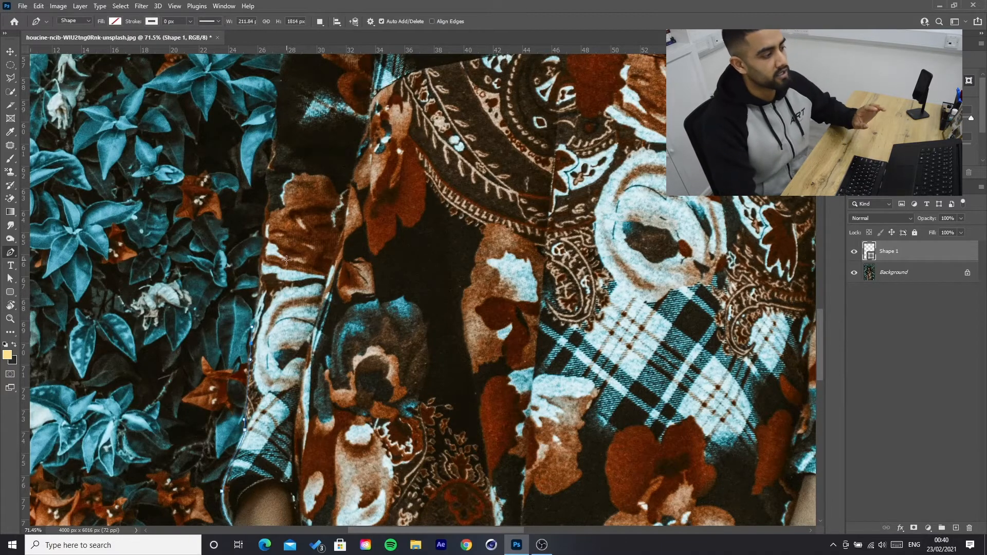
# Step: Extend the outline with curved points closely following the outer edge of the left sleeve past the white and rust-coloured patterns
pyautogui.hotkey('ctrl', '+')
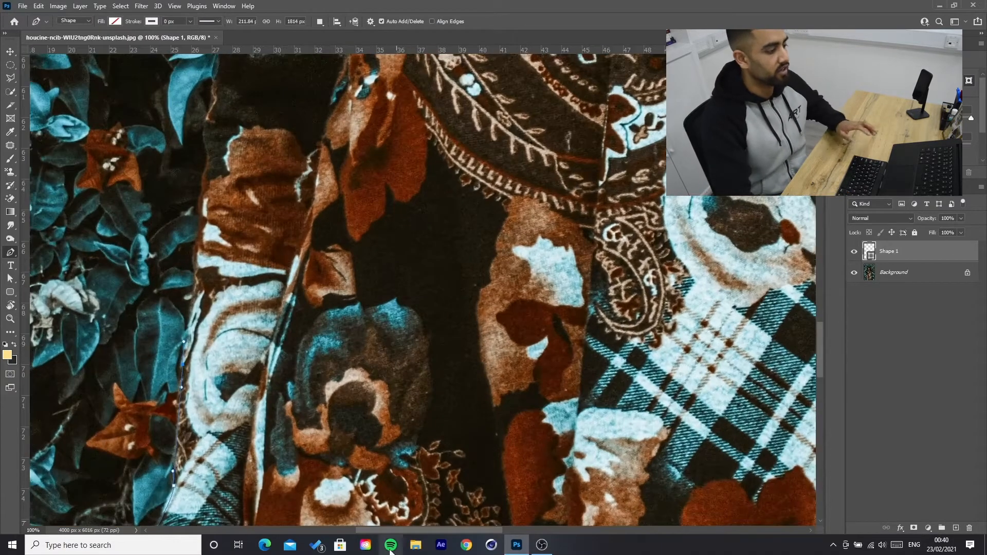
pyautogui.moveTo(436, 530); pyautogui.dragTo(397, 535)
pyautogui.hotkey('ctrl', '+')
pyautogui.hotkey('ctrl', '+')
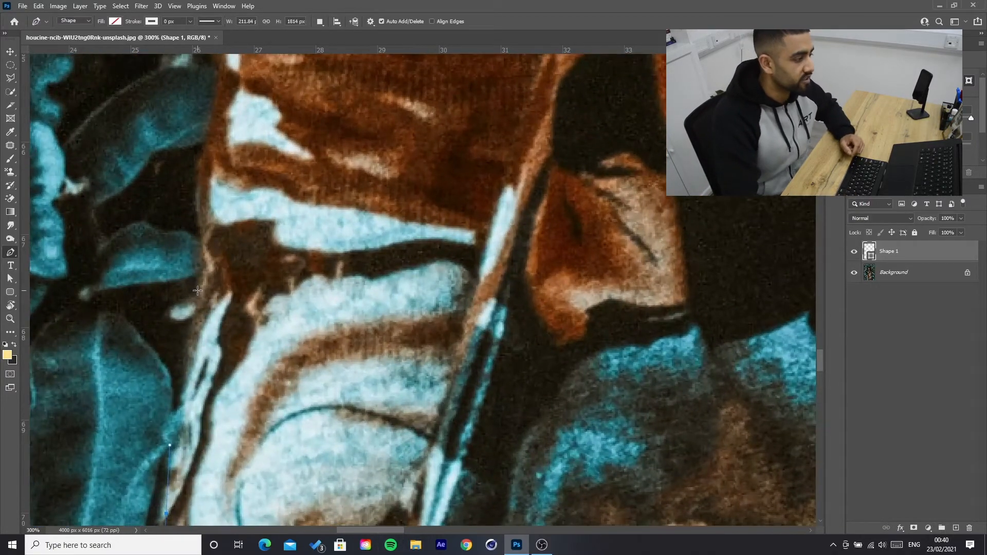
pyautogui.hotkey('ctrl', '-')
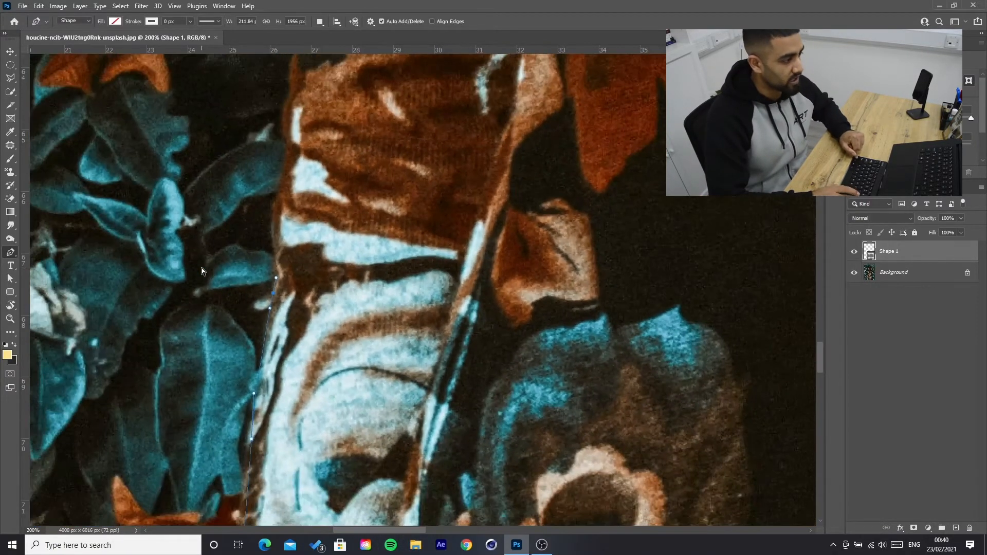
pyautogui.scroll(3, 284, 261)
pyautogui.moveTo(278, 277); pyautogui.dragTo(282, 253)
pyautogui.hotkey('ctrl', '-')
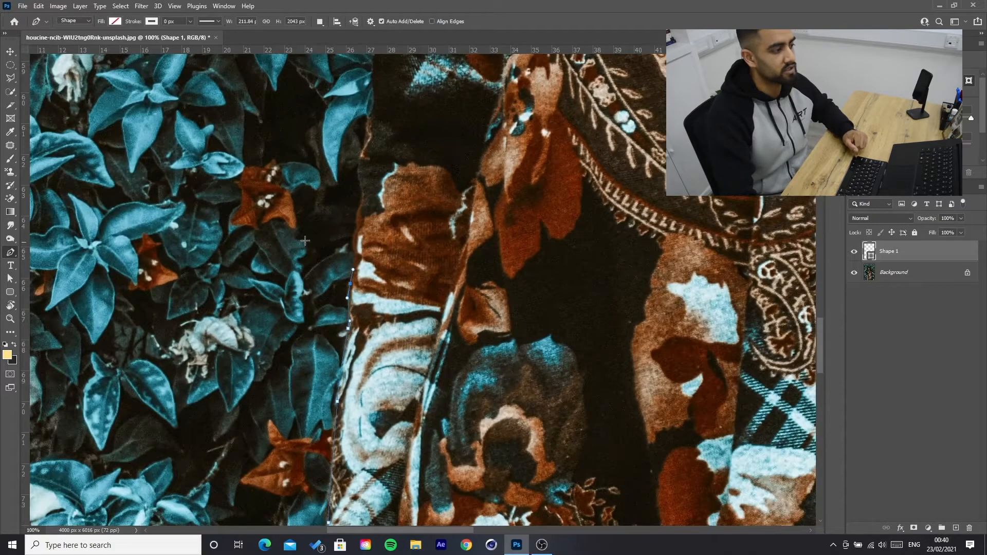
pyautogui.scroll(1, 365, 256)
pyautogui.moveTo(356, 264); pyautogui.dragTo(359, 252)
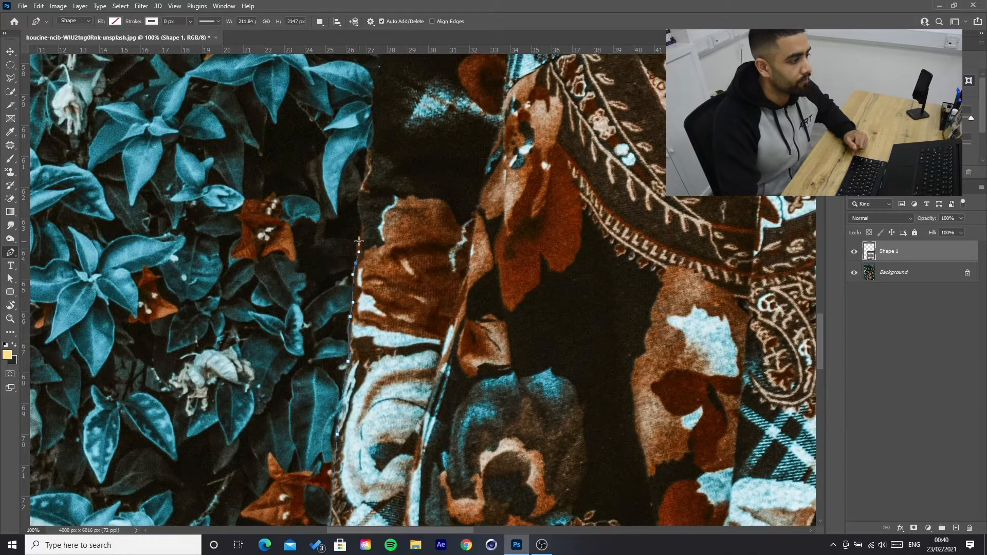
pyautogui.moveTo(361, 191); pyautogui.dragTo(364, 176)
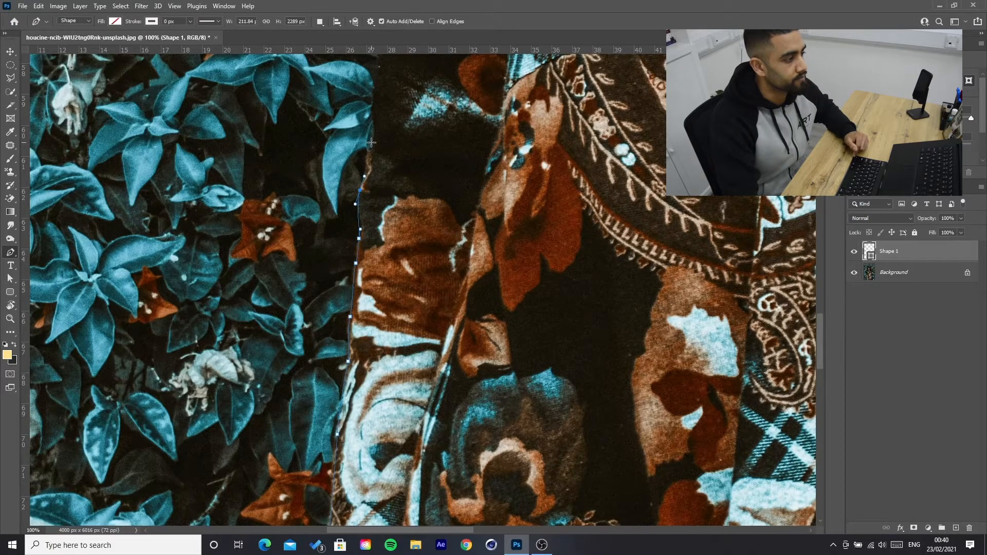
# Step: Carry the outline along the upper sleeve to the top of the left shoulder where the hair begins
pyautogui.scroll(5, 373, 144)
pyautogui.moveTo(379, 319); pyautogui.dragTo(402, 228)
pyautogui.scroll(2, 390, 275)
pyautogui.scroll(2, 389, 252)
pyautogui.moveTo(414, 145); pyautogui.dragTo(458, 95)
pyautogui.scroll(3, 419, 154)
pyautogui.click(428, 201)
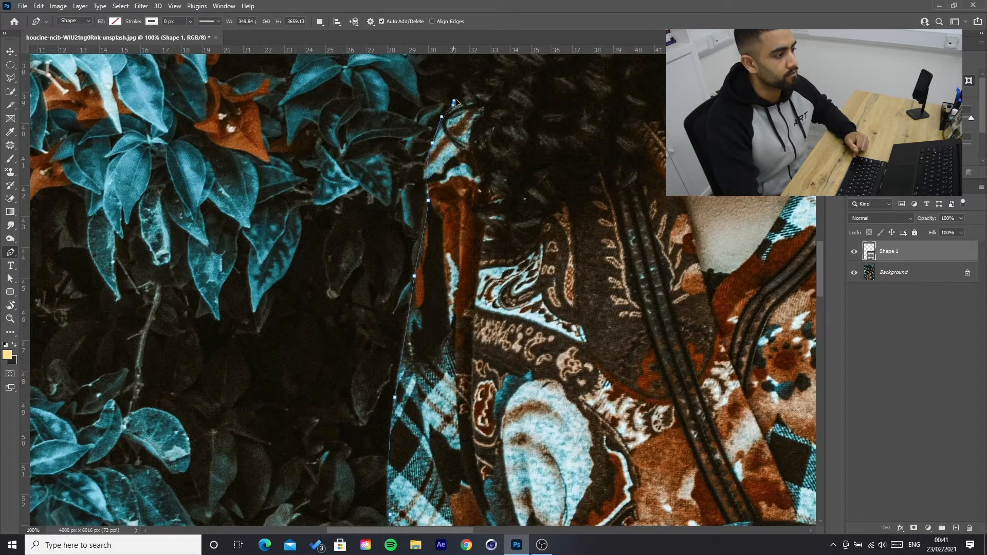
# Step: Trace the outline from the left shoulder up the lower edge of the curly hair and around the small blue leaves
pyautogui.scroll(3, 601, 217)
pyautogui.scroll(1, 536, 238)
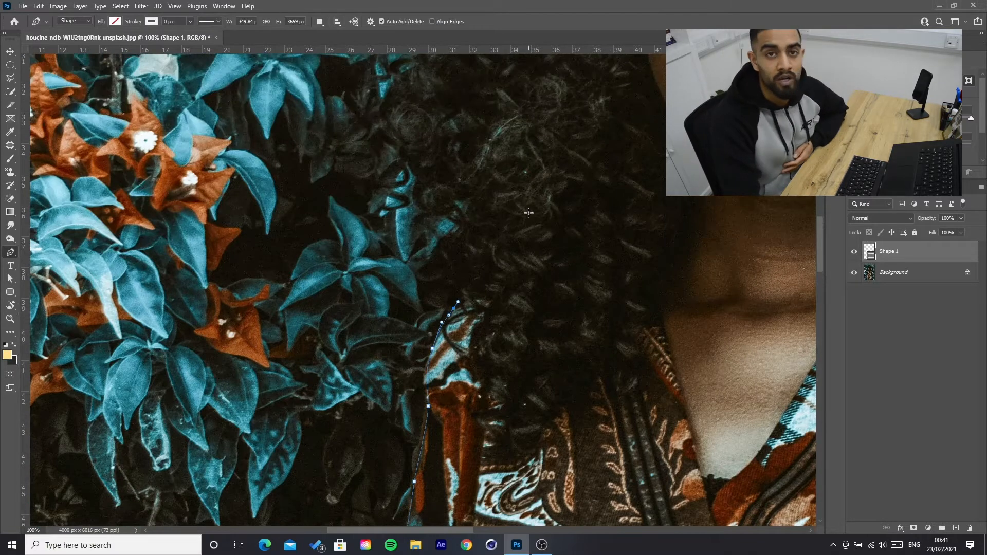
pyautogui.scroll(2, 519, 241)
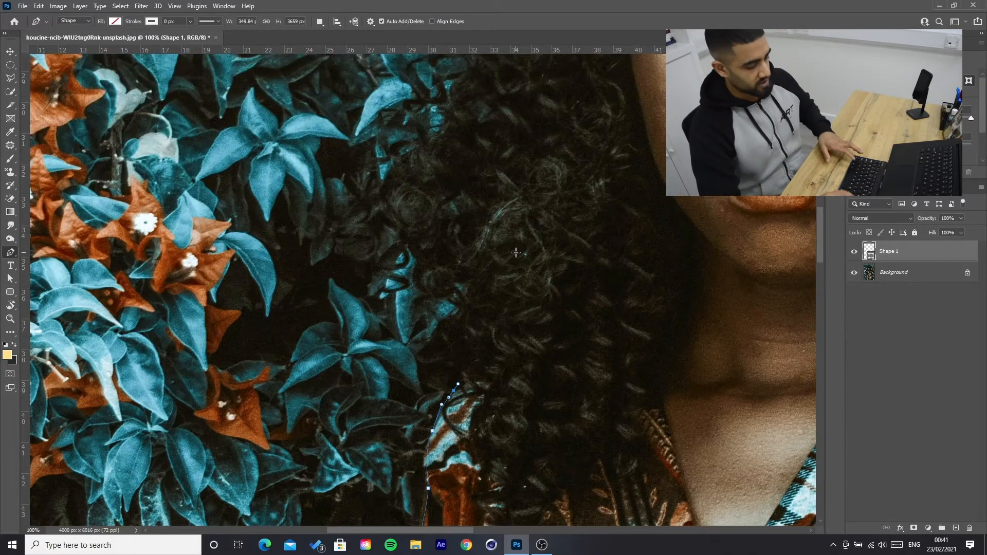
pyautogui.hotkey('ctrl', '-')
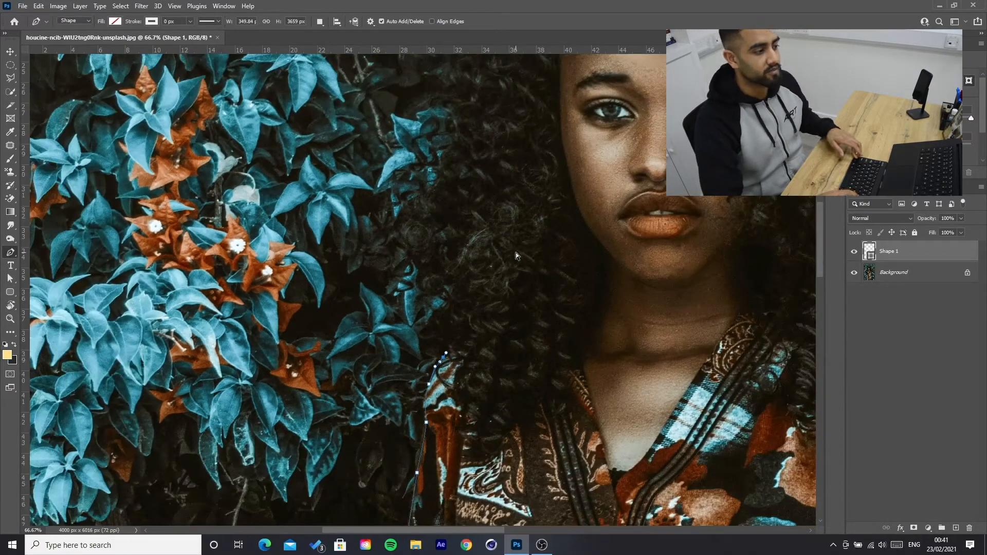
pyautogui.hotkey('ctrl', '+')
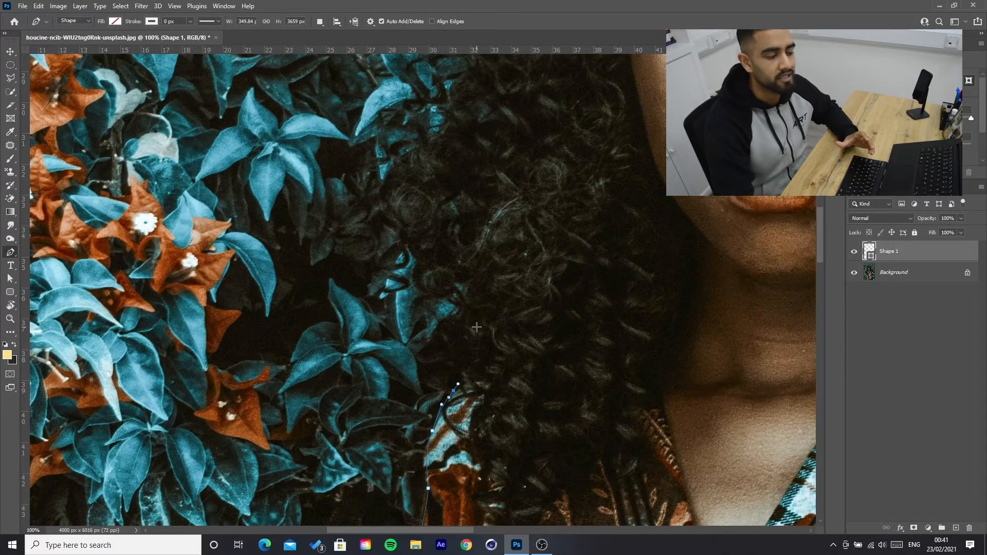
pyautogui.click(597, 209)
pyautogui.hotkey('ctrl', 'z')
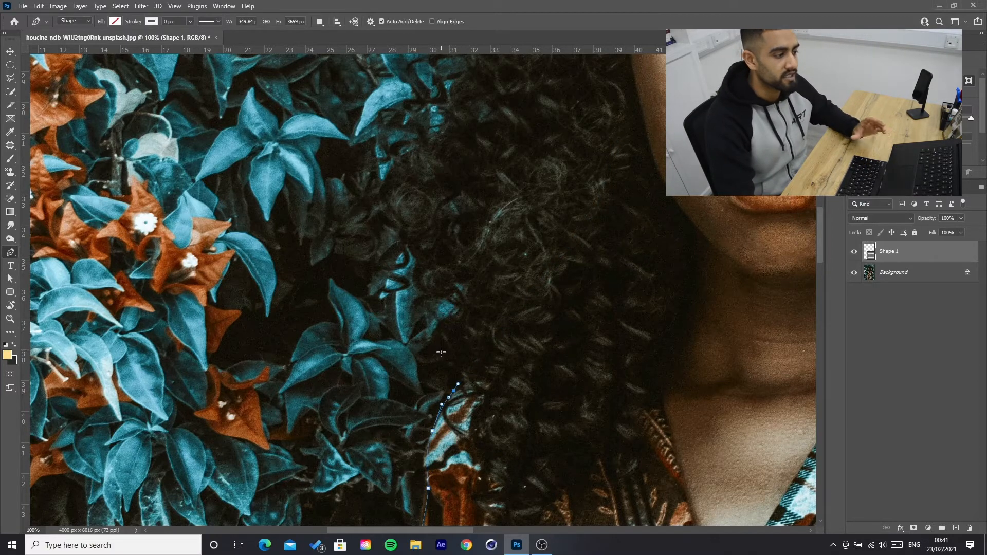
pyautogui.moveTo(442, 357); pyautogui.dragTo(406, 249)
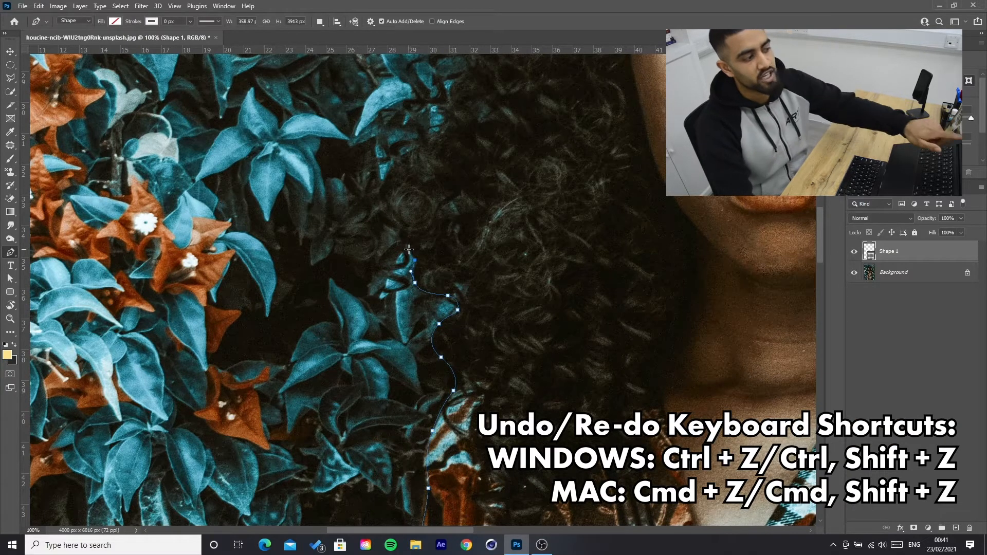
pyautogui.click(409, 248)
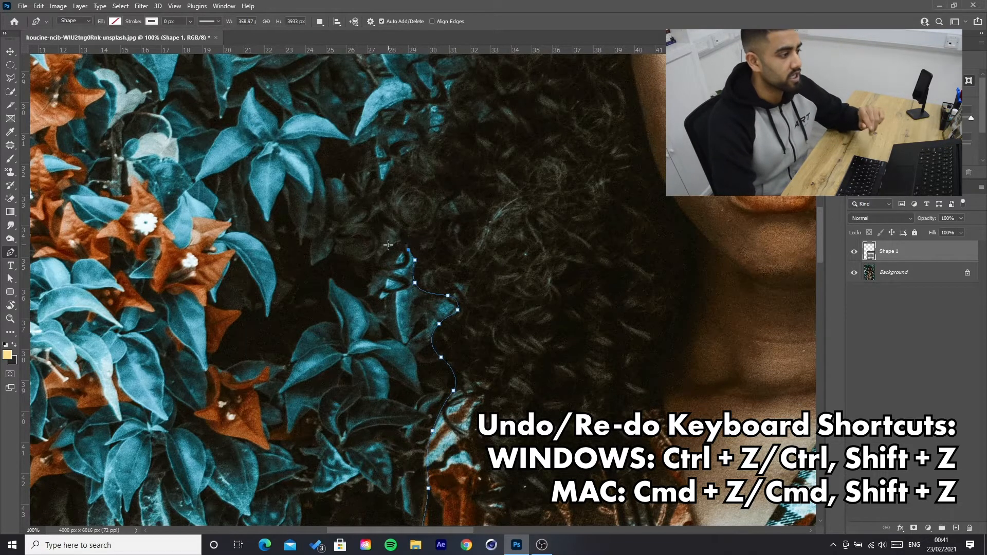
pyautogui.moveTo(390, 244); pyautogui.dragTo(381, 251)
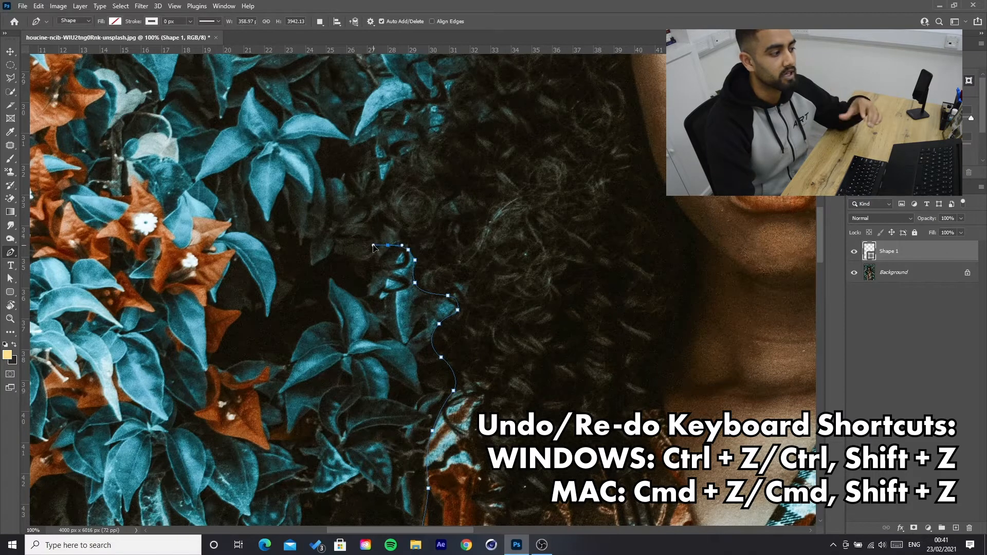
# Step: Undo the stray point over the dark leaves and carry the outline up the left edge of the hair past the blue leaf cluster
pyautogui.moveTo(339, 243); pyautogui.dragTo(332, 237)
pyautogui.scroll(3, 377, 271)
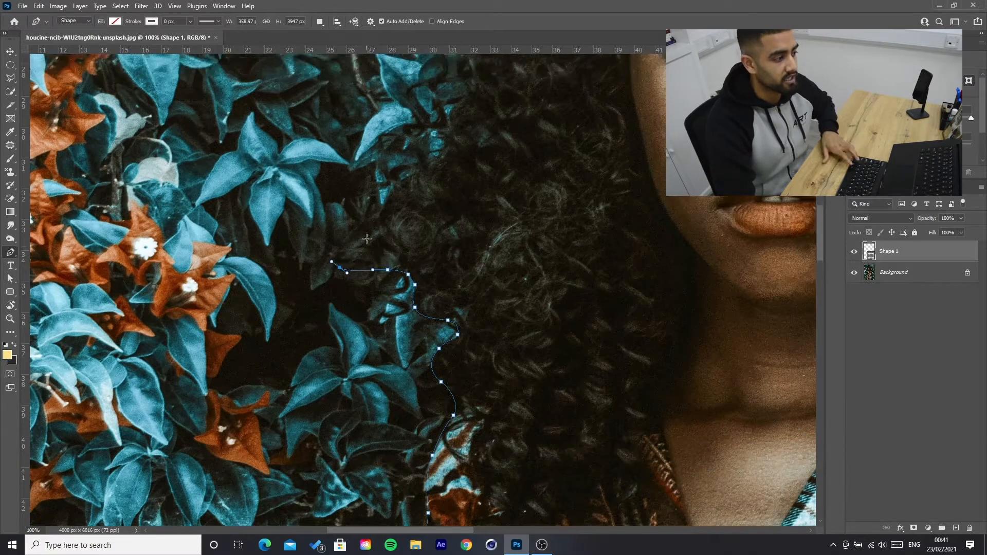
pyautogui.scroll(1, 357, 311)
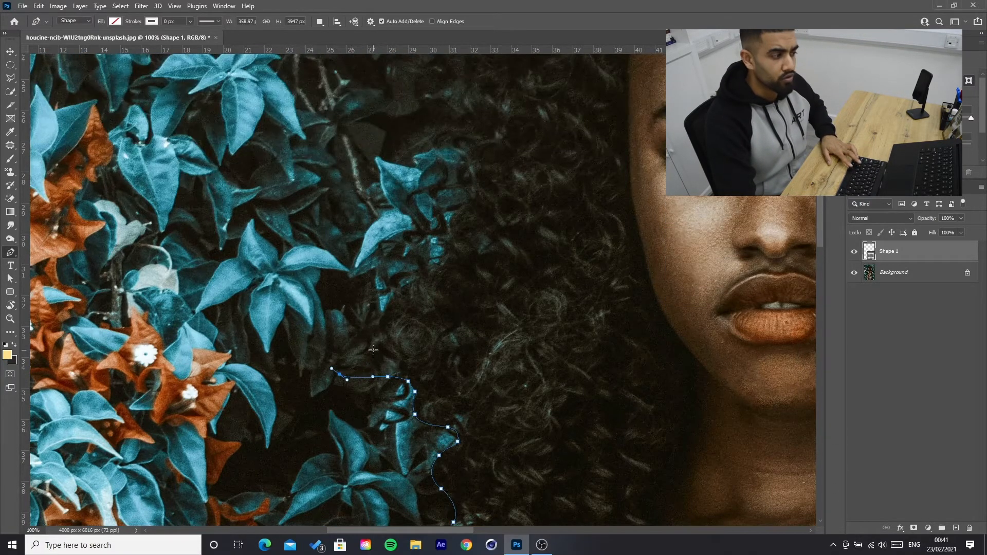
pyautogui.hotkey('ctrl', 'z')
pyautogui.moveTo(362, 343); pyautogui.dragTo(412, 283)
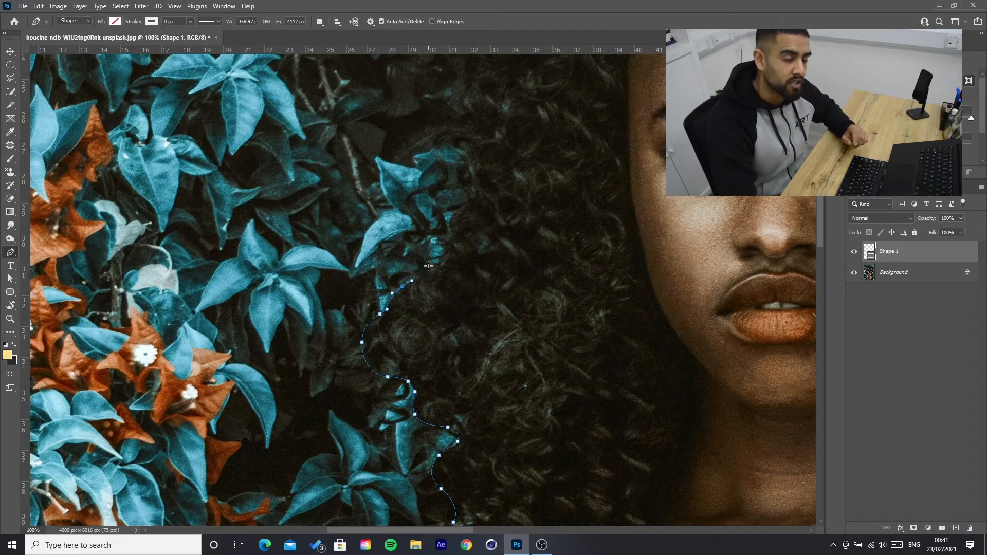
pyautogui.moveTo(449, 245); pyautogui.dragTo(457, 206)
pyautogui.moveTo(468, 193); pyautogui.dragTo(469, 181)
pyautogui.scroll(2, 468, 201)
pyautogui.moveTo(462, 253); pyautogui.dragTo(469, 247)
pyautogui.moveTo(479, 238); pyautogui.dragTo(469, 204)
pyautogui.scroll(3, 471, 208)
# Step: Continue the outline with curved points up the left side of the hair, beside the forehead, towards the crown
pyautogui.moveTo(471, 341); pyautogui.dragTo(473, 332)
pyautogui.moveTo(478, 308); pyautogui.dragTo(490, 256)
pyautogui.moveTo(499, 242); pyautogui.dragTo(501, 203)
pyautogui.moveTo(516, 187); pyautogui.dragTo(552, 171)
pyautogui.moveTo(557, 177)
pyautogui.mouseDown()
pyautogui.moveTo(583, 168)
pyautogui.moveTo(588, 125)
pyautogui.mouseUp()
pyautogui.scroll(5, 608, 143)
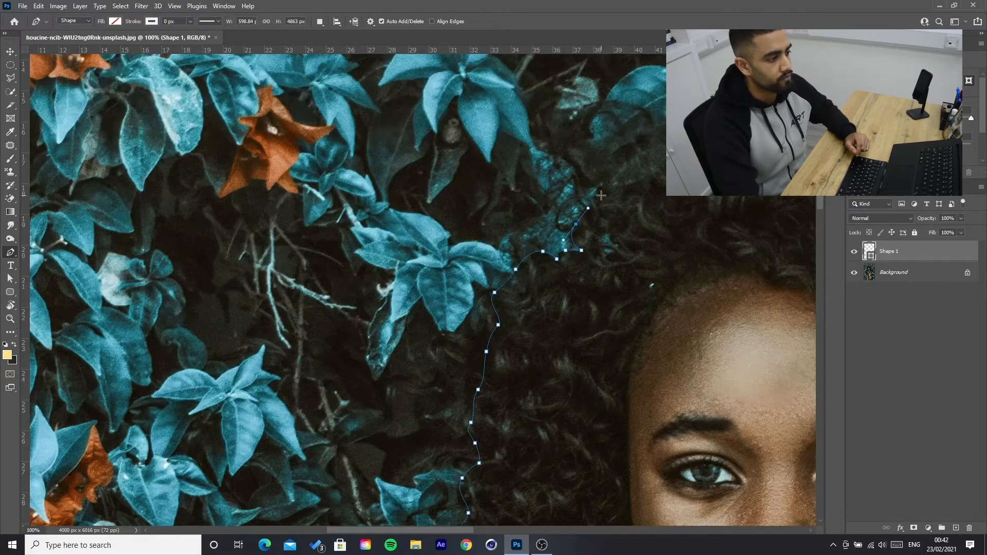
pyautogui.moveTo(599, 193); pyautogui.dragTo(608, 185)
# Step: Trace the outline in curves over the crown of the head to the start of the hair's right side
pyautogui.scroll(4, 617, 190)
pyautogui.hscroll(12, 617, 226)
pyautogui.moveTo(432, 220); pyautogui.dragTo(444, 211)
pyautogui.moveTo(462, 195); pyautogui.dragTo(502, 171)
pyautogui.moveTo(528, 153); pyautogui.dragTo(571, 141)
pyautogui.moveTo(581, 130)
pyautogui.mouseDown()
pyautogui.moveTo(636, 117)
pyautogui.moveTo(677, 123)
pyautogui.mouseUp()
pyautogui.hscroll(6, 627, 174)
pyautogui.moveTo(523, 119); pyautogui.dragTo(532, 119)
pyautogui.moveTo(560, 127); pyautogui.dragTo(602, 156)
pyautogui.moveTo(631, 158); pyautogui.dragTo(682, 169)
# Step: Carry the outline down the upper right side of the hair, following the curls with closely spaced points
pyautogui.scroll(-2, 670, 214)
pyautogui.hscroll(4, 670, 213)
pyautogui.moveTo(703, 194); pyautogui.dragTo(714, 196)
pyautogui.moveTo(631, 155); pyautogui.dragTo(637, 162)
pyautogui.moveTo(649, 205); pyautogui.dragTo(677, 247)
pyautogui.moveTo(687, 281); pyautogui.dragTo(693, 290)
pyautogui.moveTo(717, 317); pyautogui.dragTo(718, 327)
pyautogui.click(710, 348)
pyautogui.click(694, 366)
pyautogui.click(678, 359)
pyautogui.click(690, 369)
# Step: Continue the outline down the right edge of the hair beside the face with short segments
pyautogui.scroll(-2, 689, 366)
pyautogui.click(704, 324)
pyautogui.scroll(-1, 699, 348)
pyautogui.hscroll(2, 699, 348)
pyautogui.click(657, 304)
pyautogui.click(659, 330)
pyautogui.click(675, 354)
pyautogui.click(656, 385)
# Step: Extend the outline down the lower right edge of the hair, passing the blue leaves and orange flowers
pyautogui.scroll(-2, 657, 385)
pyautogui.click(664, 294)
pyautogui.moveTo(646, 332); pyautogui.dragTo(653, 347)
pyautogui.click(654, 368)
pyautogui.click(665, 379)
pyautogui.click(669, 401)
pyautogui.click(670, 412)
pyautogui.scroll(-2, 690, 347)
pyautogui.click(698, 351)
pyautogui.click(720, 371)
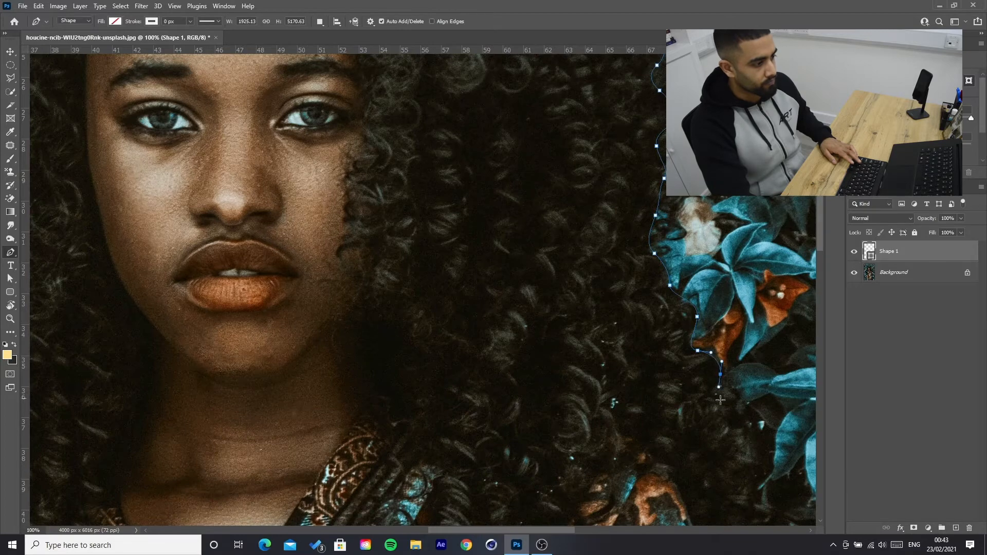
pyautogui.click(723, 401)
# Step: Trace around the lower right end of the hair and bring the outline in to the right shoulder
pyautogui.hscroll(3, 722, 401)
pyautogui.click(677, 399)
pyautogui.click(674, 437)
pyautogui.scroll(-2, 673, 437)
pyautogui.moveTo(669, 388); pyautogui.dragTo(681, 396)
pyautogui.click(676, 420)
pyautogui.click(659, 435)
pyautogui.moveTo(623, 439); pyautogui.dragTo(619, 452)
# Step: Trace the outline down the outer edge of the right sleeve from the shoulder to the cuff
pyautogui.scroll(-3, 635, 419)
pyautogui.scroll(-2, 638, 383)
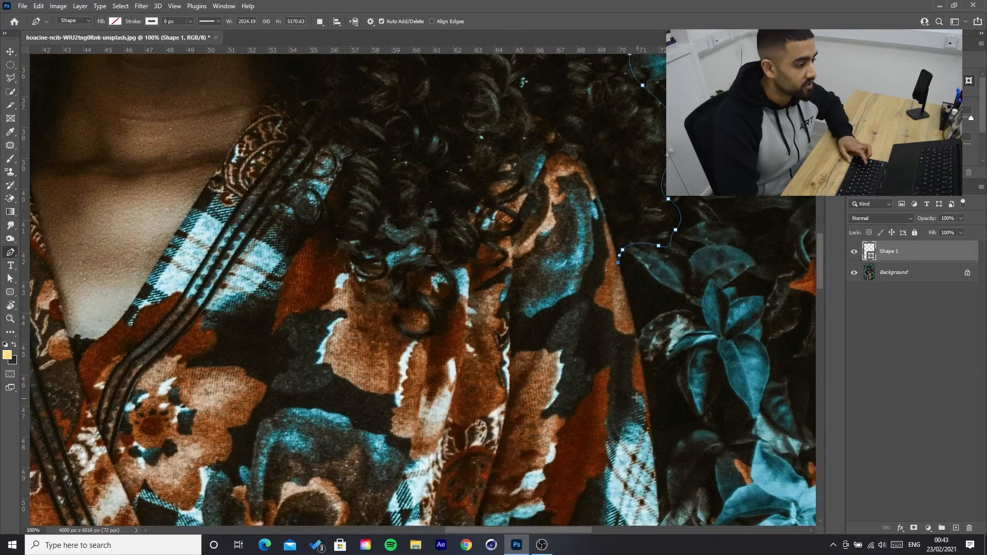
pyautogui.moveTo(644, 345); pyautogui.dragTo(661, 421)
pyautogui.scroll(-2, 647, 370)
pyautogui.scroll(-2, 660, 441)
pyautogui.scroll(-6, 661, 441)
pyautogui.moveTo(660, 314); pyautogui.dragTo(658, 342)
pyautogui.scroll(-6, 662, 452)
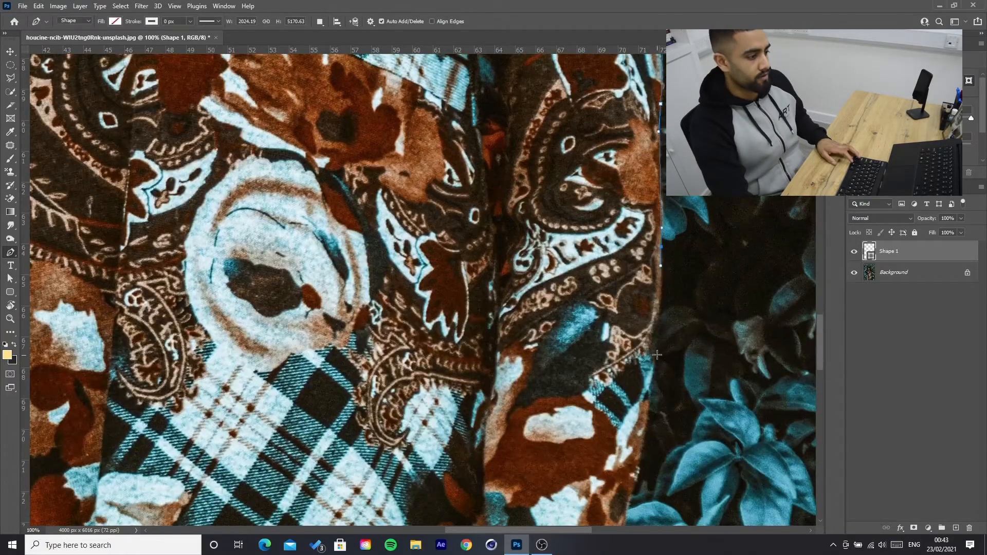
pyautogui.scroll(-1, 609, 431)
pyautogui.scroll(-1, 609, 431)
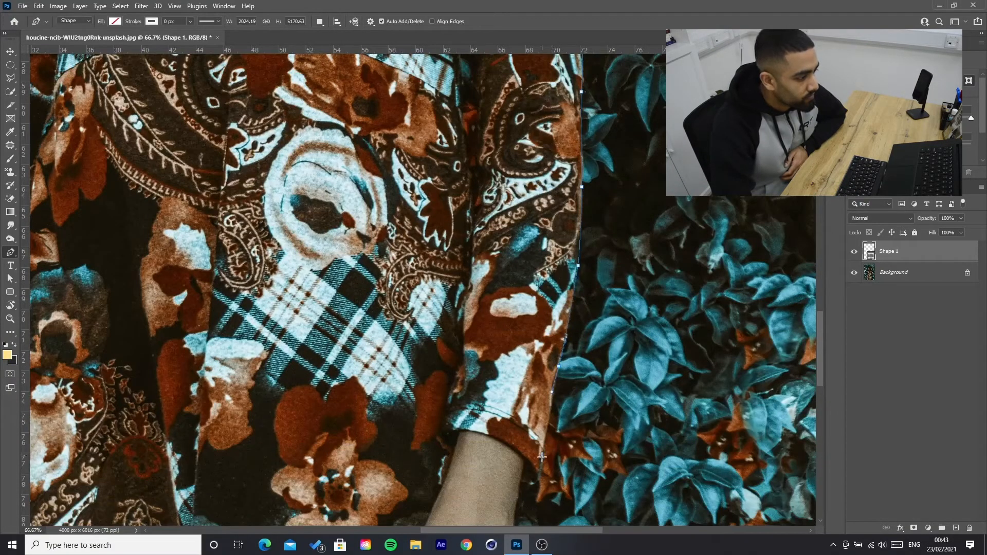
# Step: Trace around the right cuff and down the outer edge of the forearm and wrist to the hand
pyautogui.scroll(5, 529, 489)
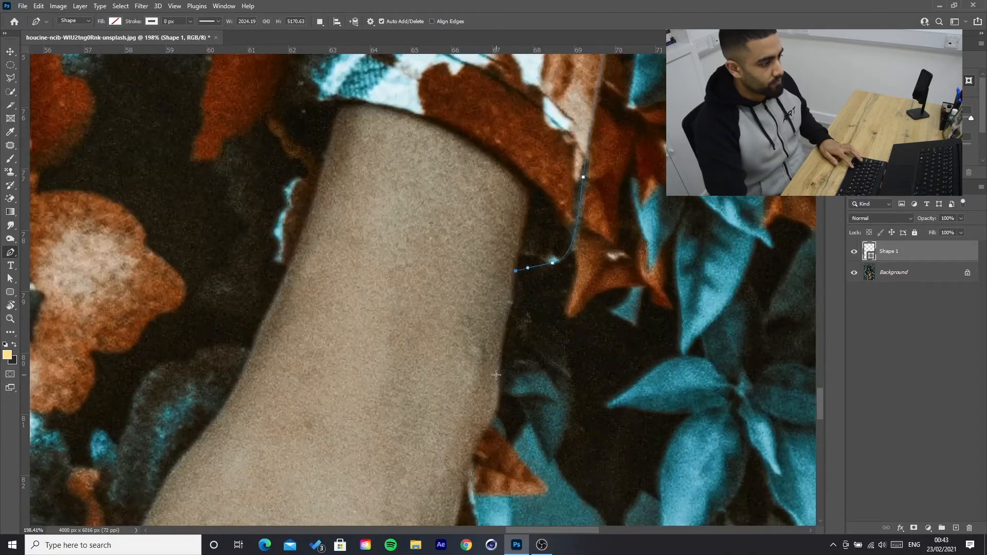
pyautogui.moveTo(499, 371); pyautogui.dragTo(501, 389)
pyautogui.moveTo(488, 422); pyautogui.dragTo(481, 439)
pyautogui.scroll(-6, 481, 440)
pyautogui.scroll(-5, 457, 441)
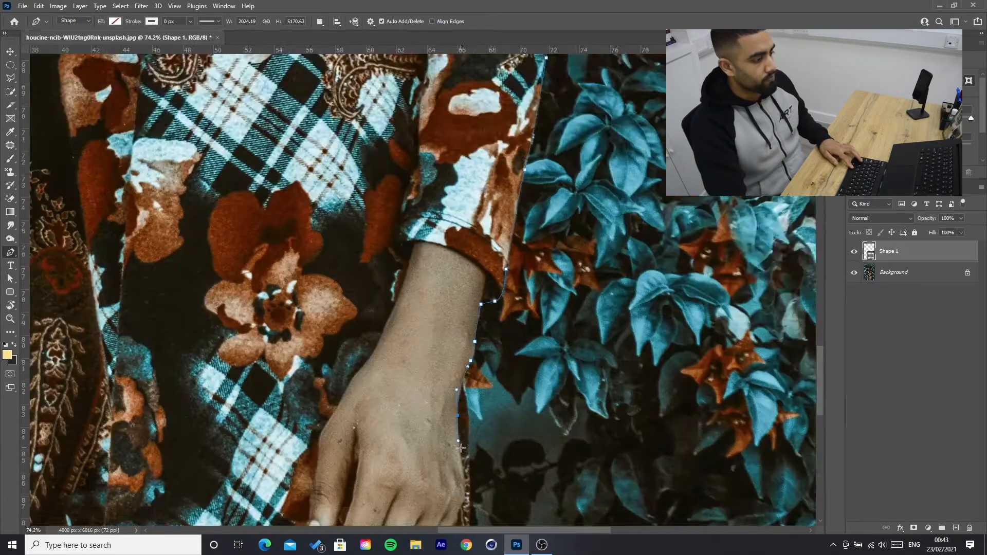
# Step: Trace down the dress's edge past the photo's bottom border and close the path at its starting point
pyautogui.scroll(-3, 467, 401)
pyautogui.moveTo(470, 352); pyautogui.dragTo(470, 388)
pyautogui.scroll(-4, 467, 483)
pyautogui.moveTo(465, 454); pyautogui.dragTo(460, 482)
pyautogui.scroll(-2, 460, 482)
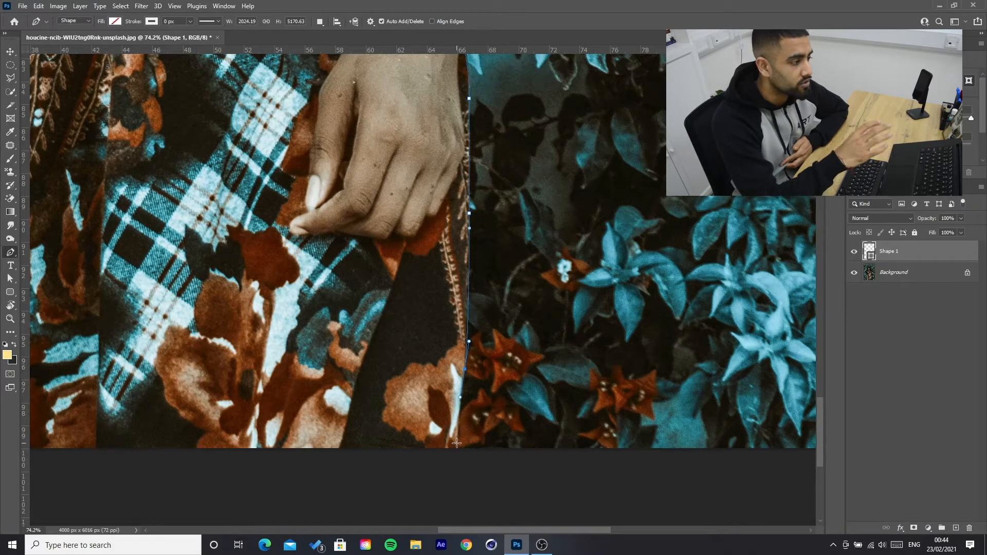
pyautogui.moveTo(457, 463); pyautogui.dragTo(455, 481)
pyautogui.scroll(-3, 461, 478)
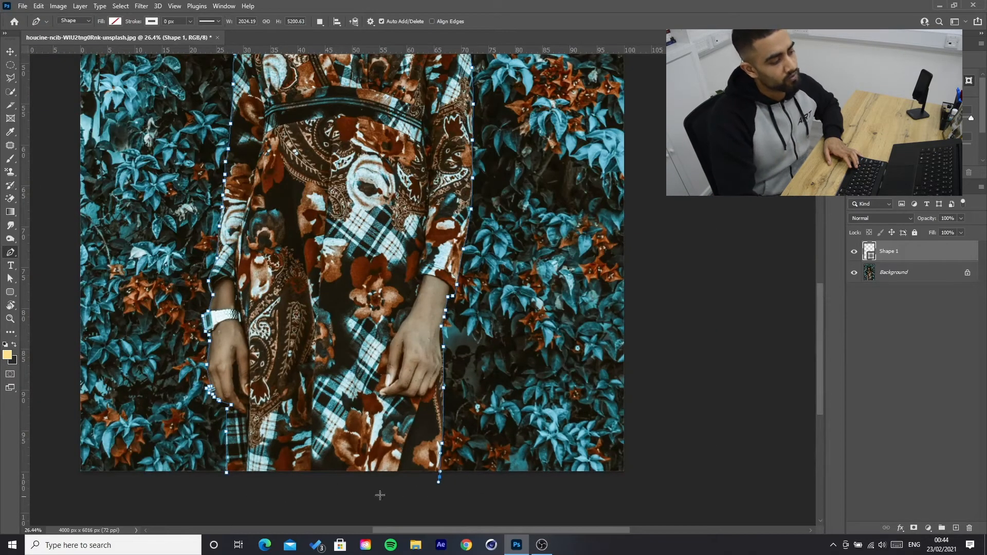
pyautogui.click(227, 476)
# Step: Set the outline shape's stroke width to 75 px
pyautogui.scroll(3, 323, 127)
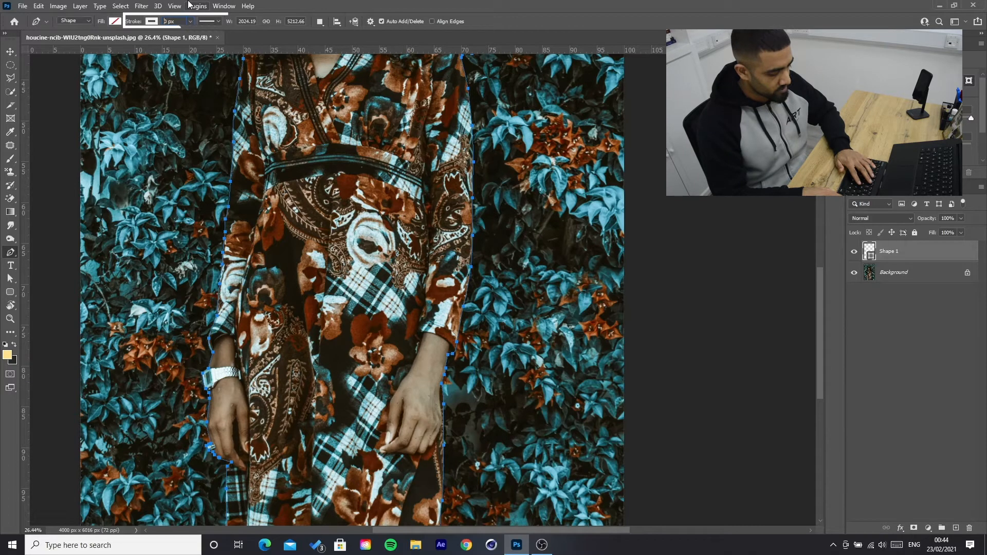
pyautogui.write('70')
pyautogui.press('Return')
pyautogui.press('BackSpace')
pyautogui.write('5')
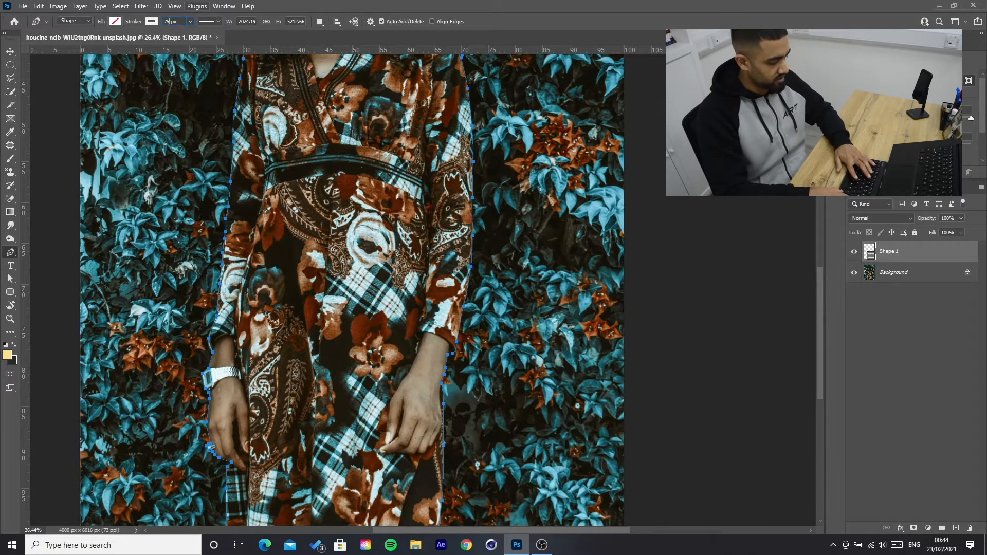
pyautogui.press('Return')
pyautogui.scroll(6, 486, 184)
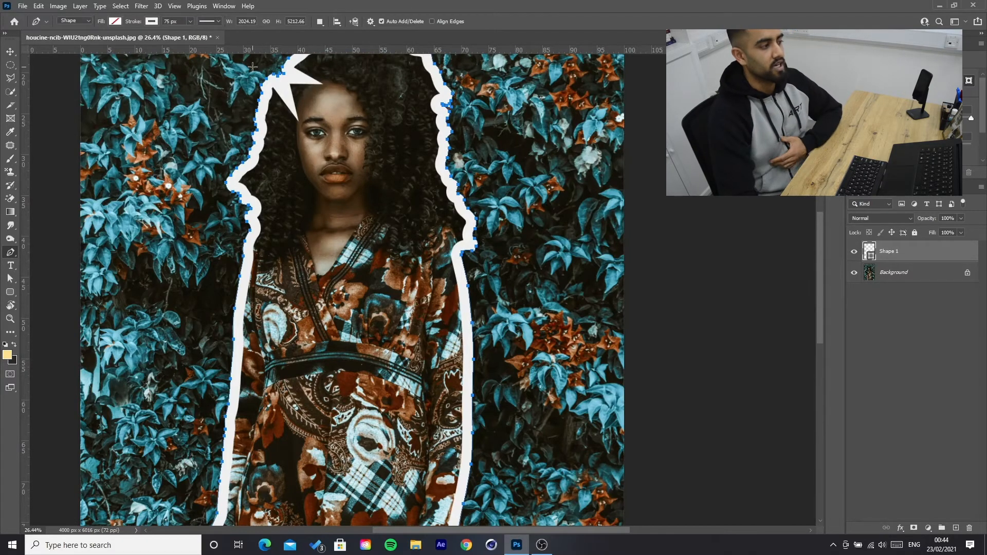
# Step: Align the stroke to the outside of the path with round caps and corners, and switch to the Move tool
pyautogui.click(211, 23)
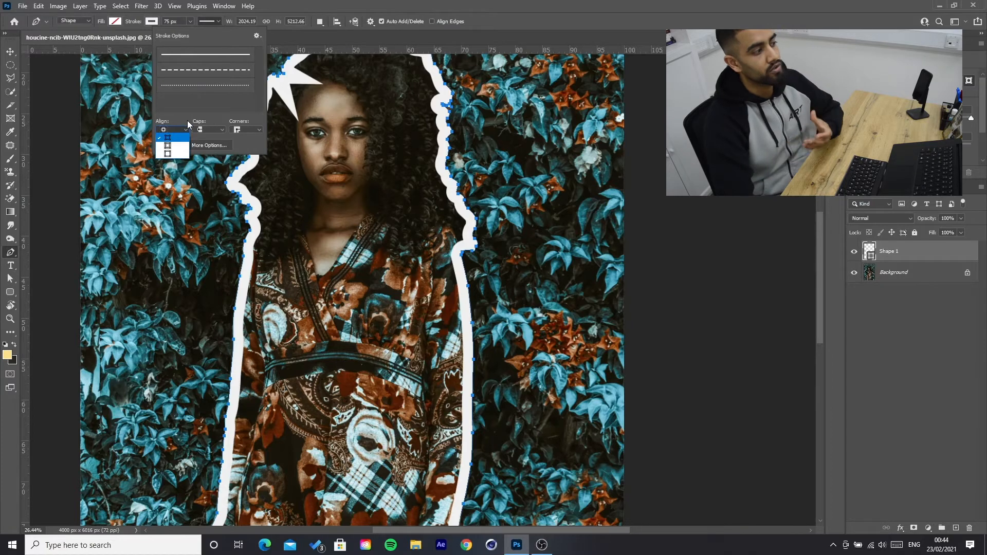
pyautogui.click(163, 155)
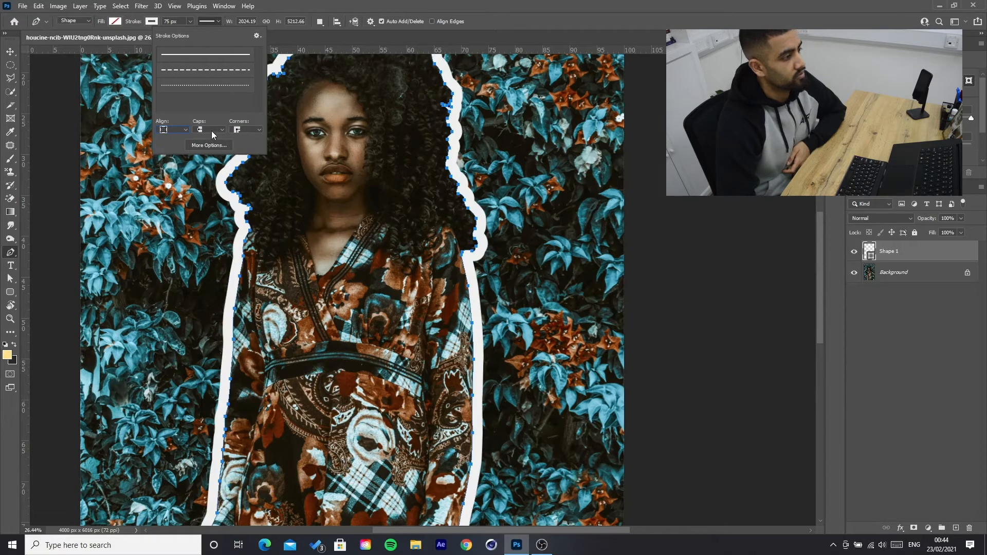
pyautogui.click(212, 131)
pyautogui.click(213, 146)
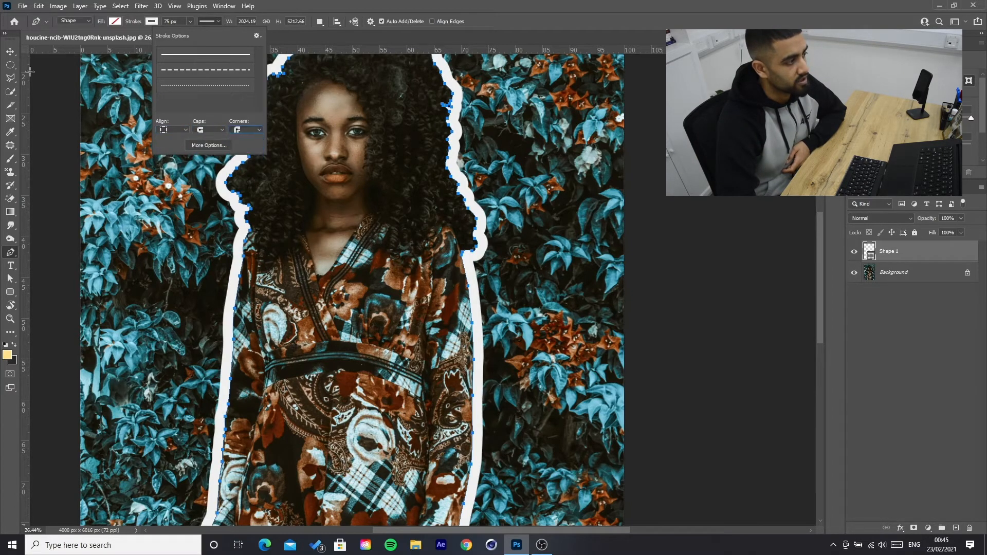
pyautogui.click(10, 51)
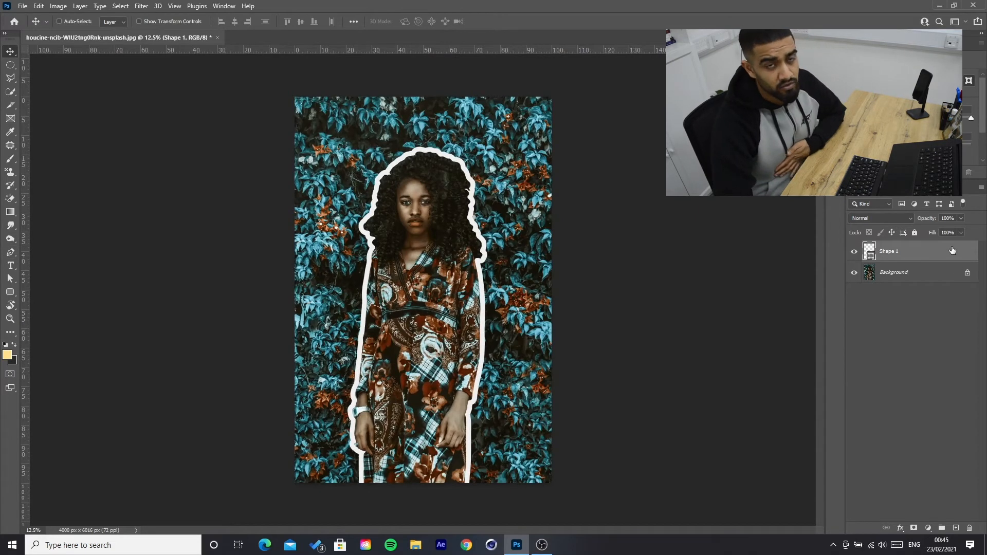
# Step: Change the outline's stroke colour to golden yellow from the recently used colours and deselect the shape layer
pyautogui.click(10, 252)
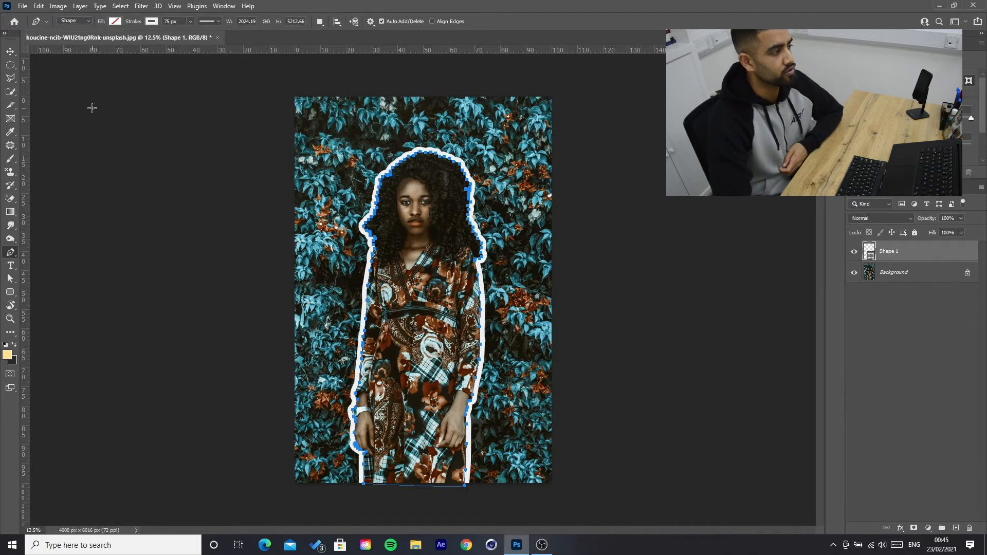
pyautogui.click(152, 21)
pyautogui.click(96, 76)
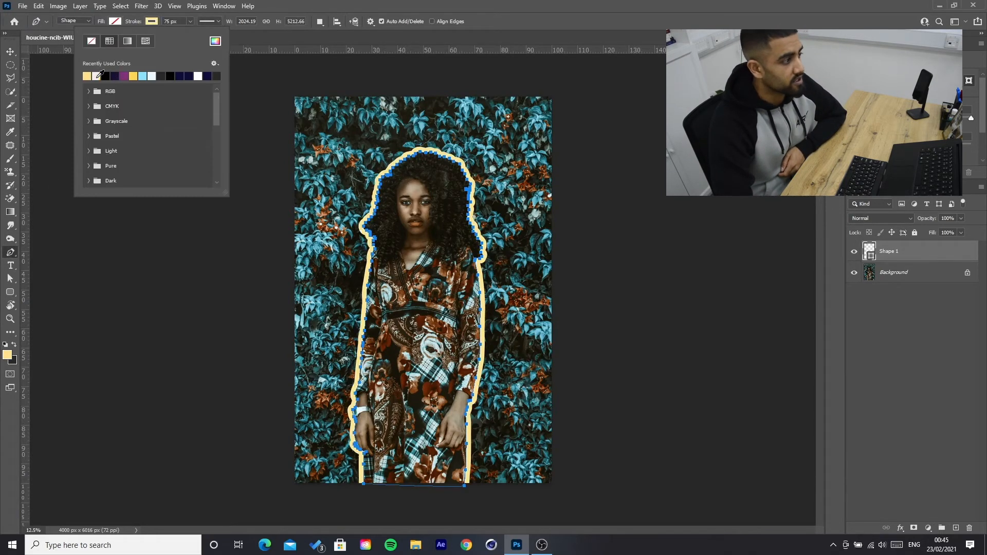
pyautogui.click(152, 76)
pyautogui.click(147, 76)
pyautogui.click(10, 52)
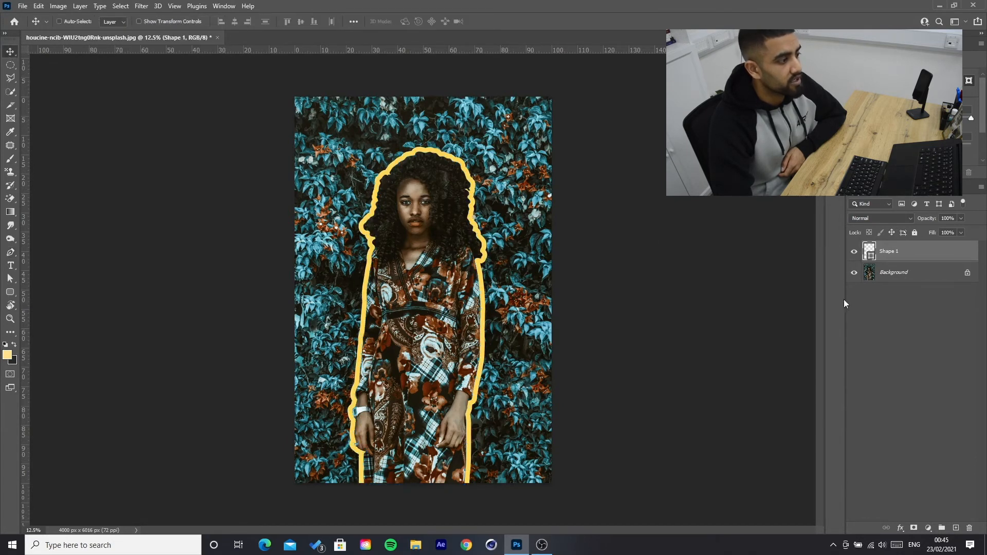
pyautogui.click(923, 348)
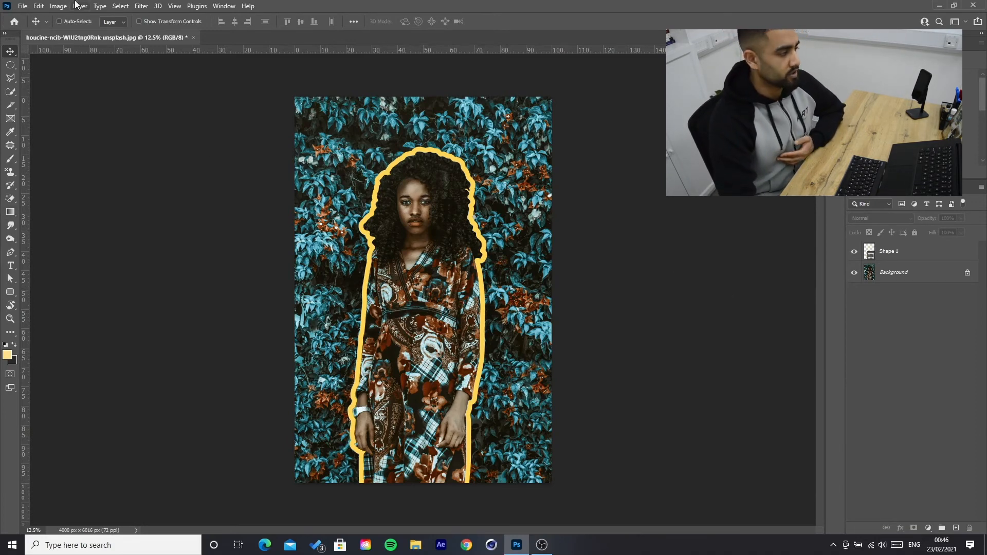
# Step: Save the document as part-1-image in Photoshop format in the OUTLINE IMAGE folder, keeping Maximize Compatibility enabled
pyautogui.click(23, 7)
pyautogui.click(61, 130)
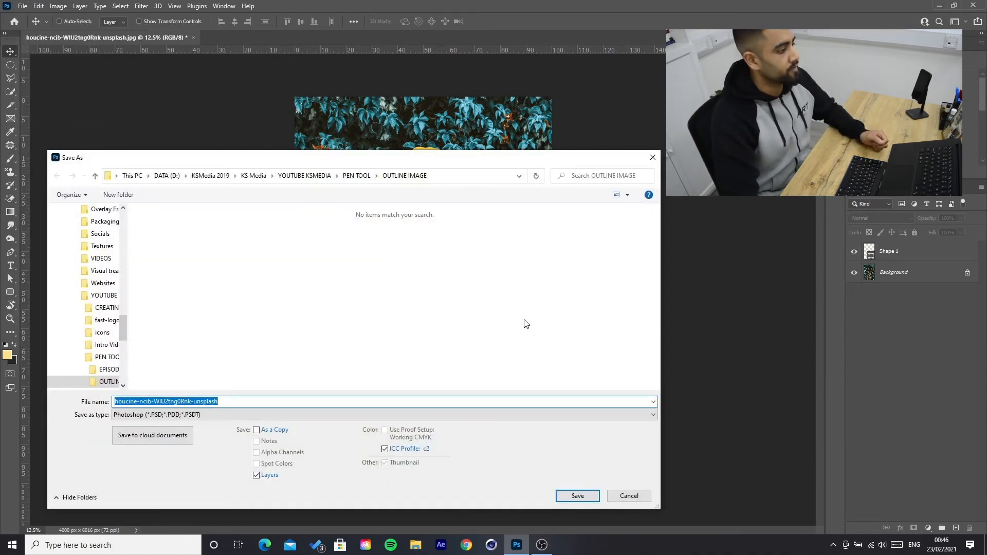
pyautogui.write('part-1-image')
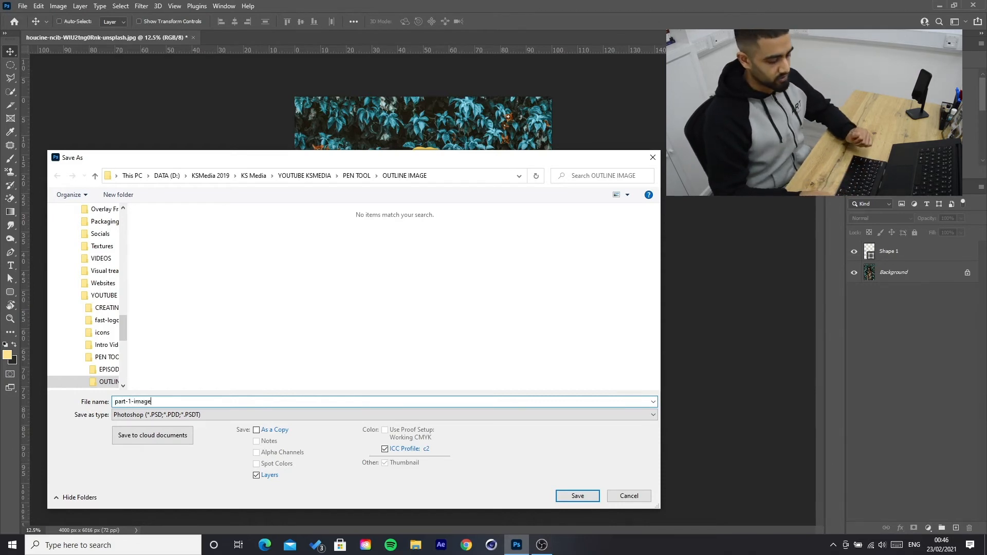
pyautogui.click(232, 415)
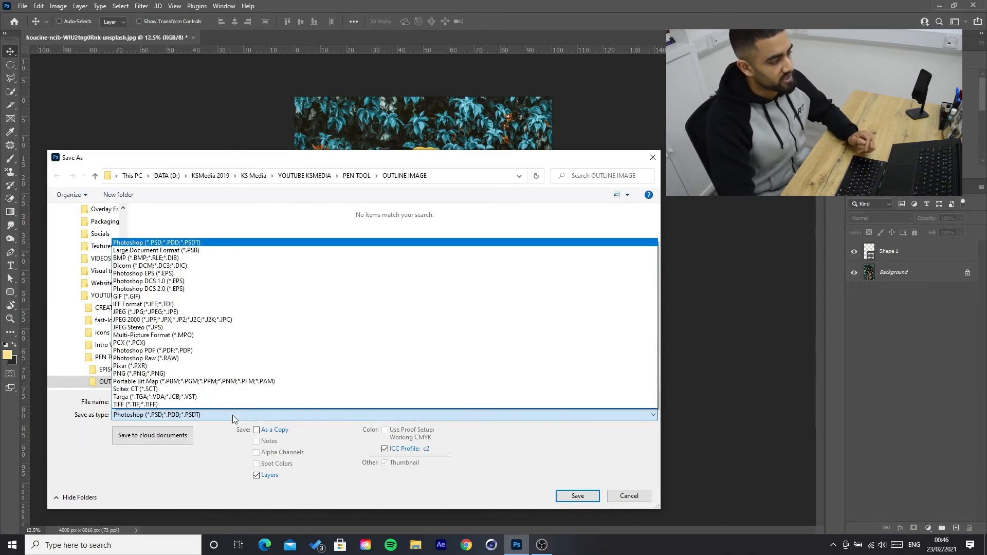
pyautogui.click(216, 246)
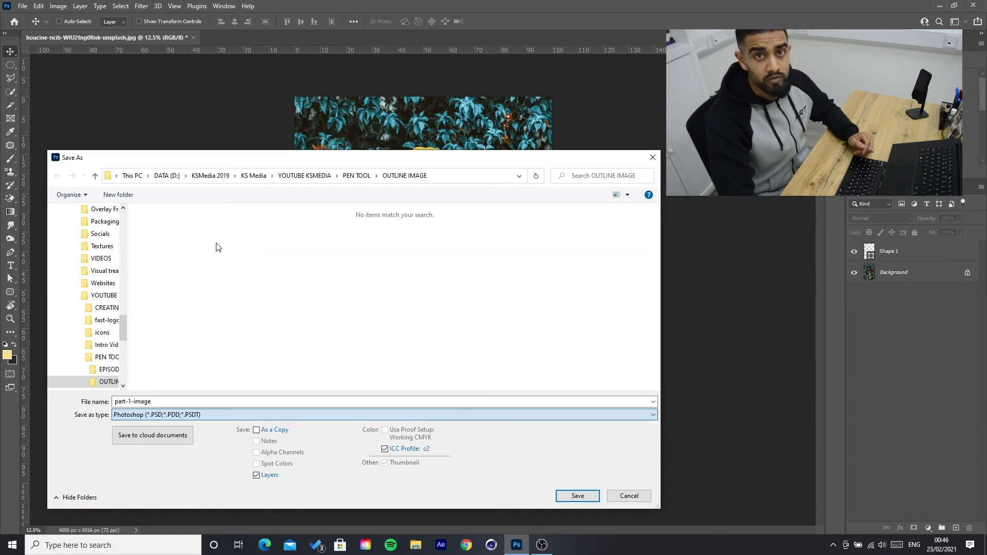
pyautogui.click(577, 496)
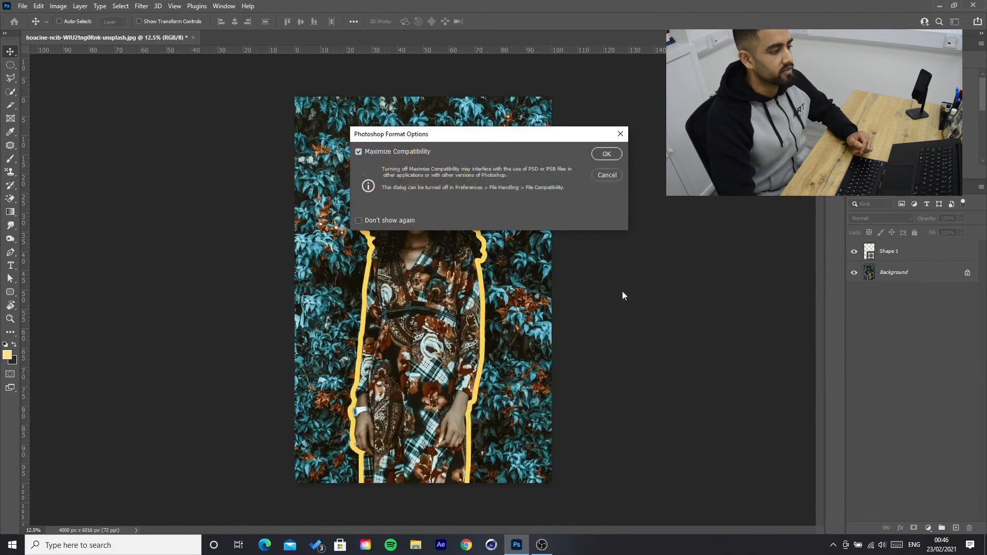
pyautogui.press('Return')
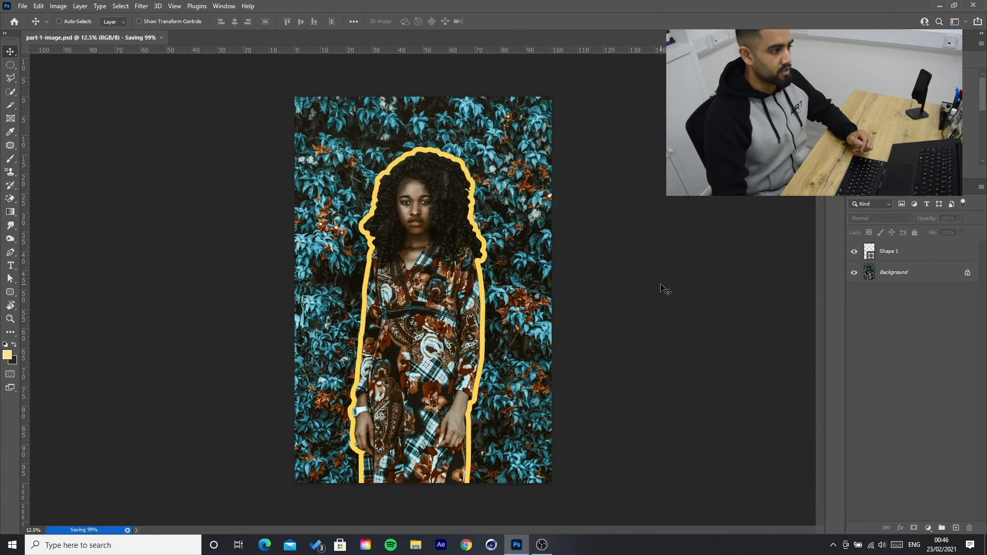